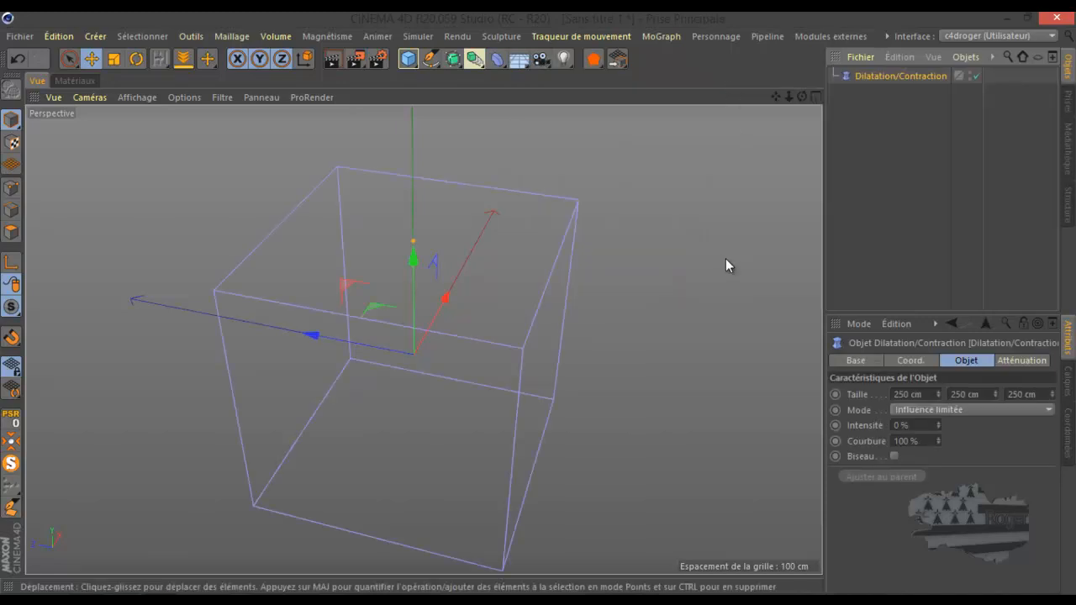
# - Add a Tube primitive to the scene and set its inner radius to 30 cm
pyautogui.click(409, 60)
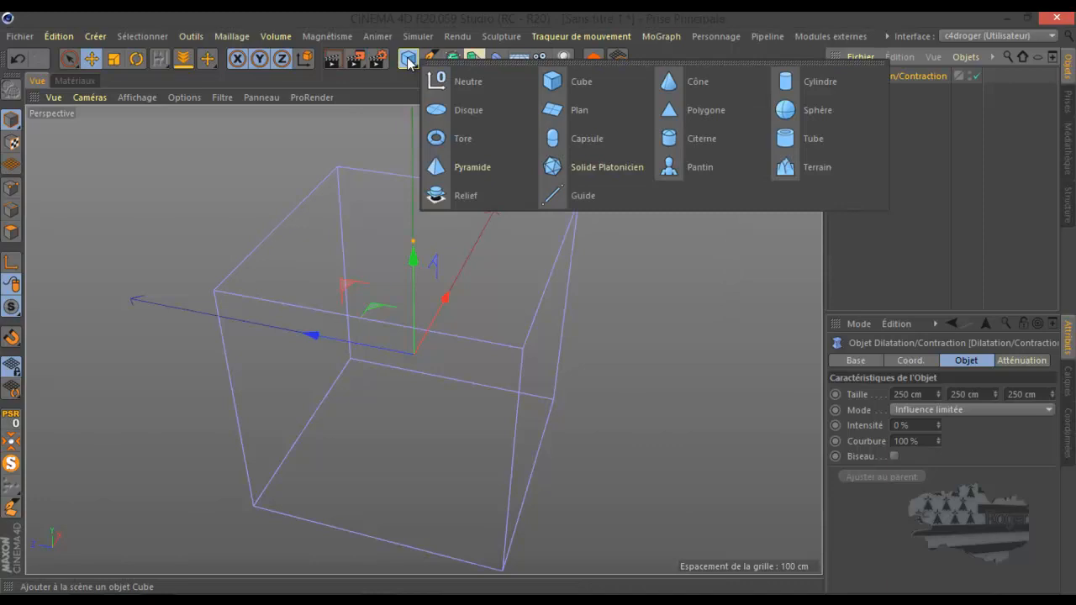
pyautogui.click(818, 142)
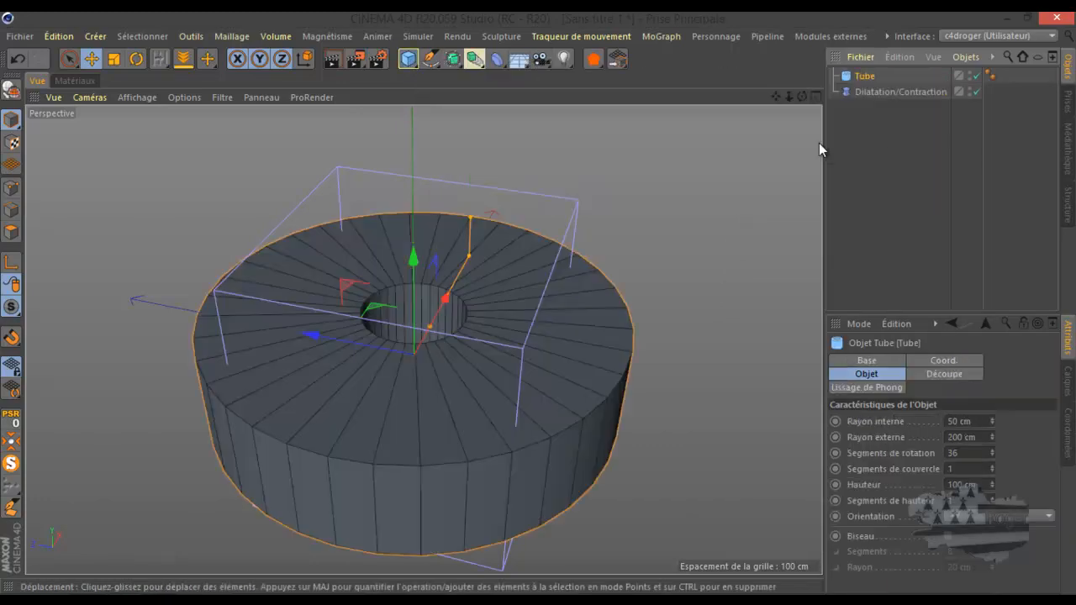
pyautogui.click(950, 421)
pyautogui.doubleClick(949, 422)
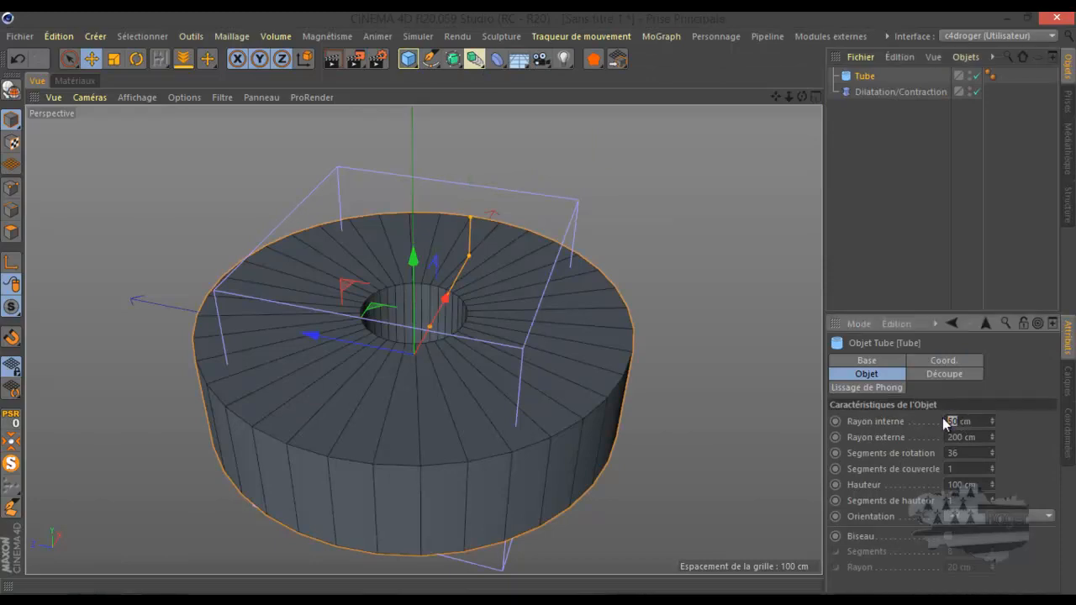
pyautogui.write('10')
pyautogui.press('Tab')
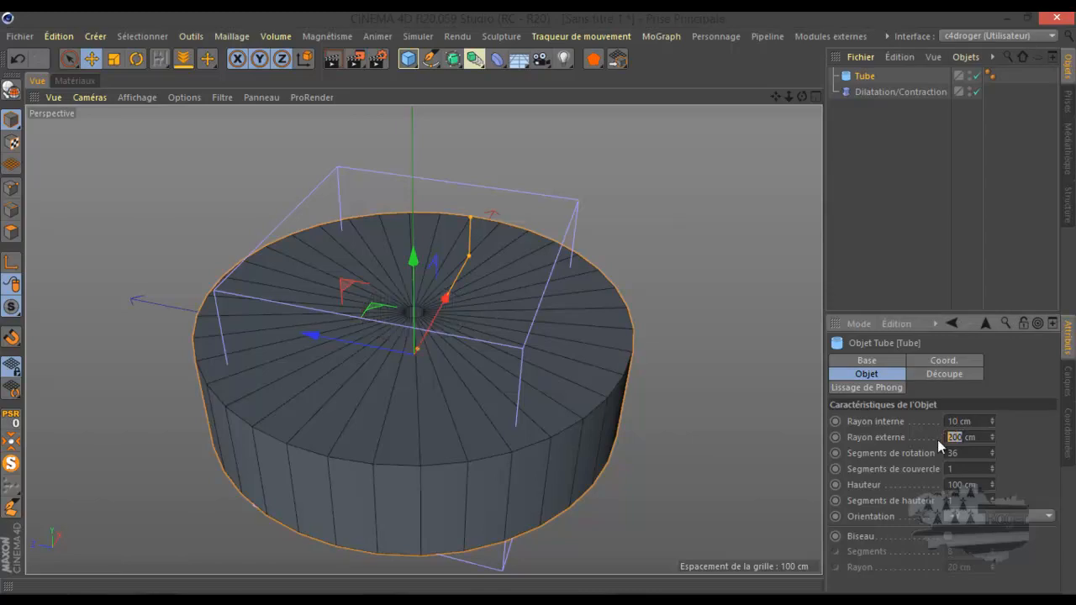
pyautogui.doubleClick(942, 420)
pyautogui.write('30')
# - Set the tube's outer radius to 60 cm and its height to 200 cm
pyautogui.doubleClick(959, 437)
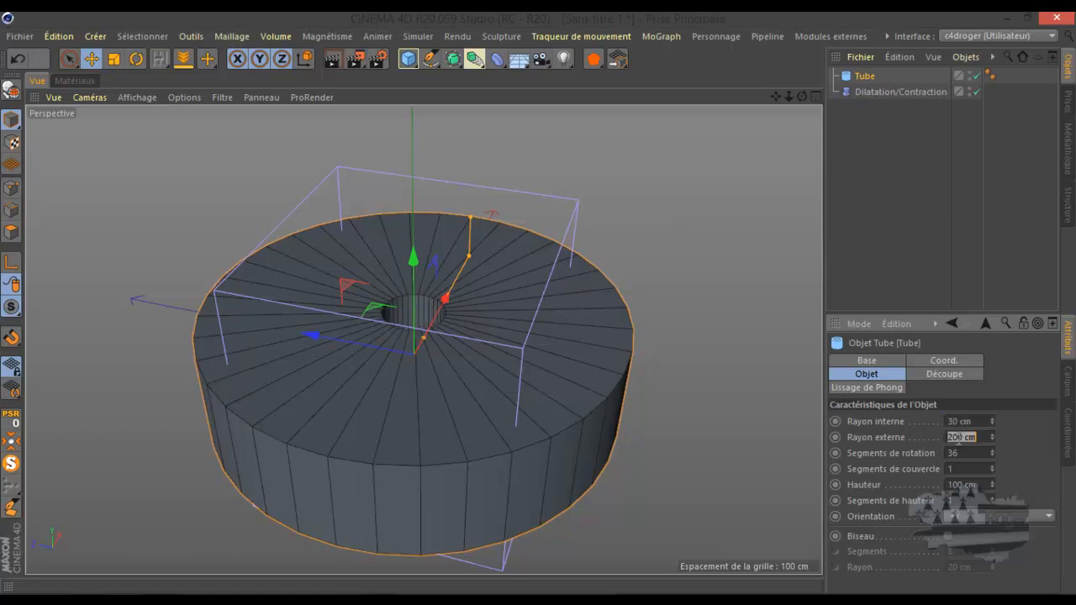
pyautogui.write('60')
pyautogui.press('Return')
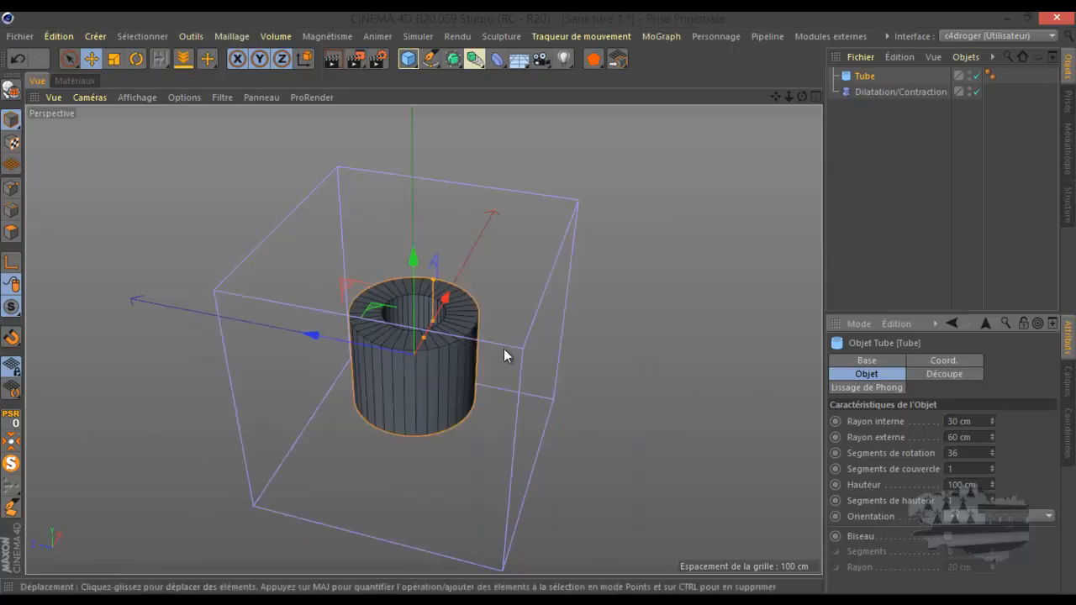
pyautogui.doubleClick(952, 485)
pyautogui.write('200')
pyautogui.press('Return')
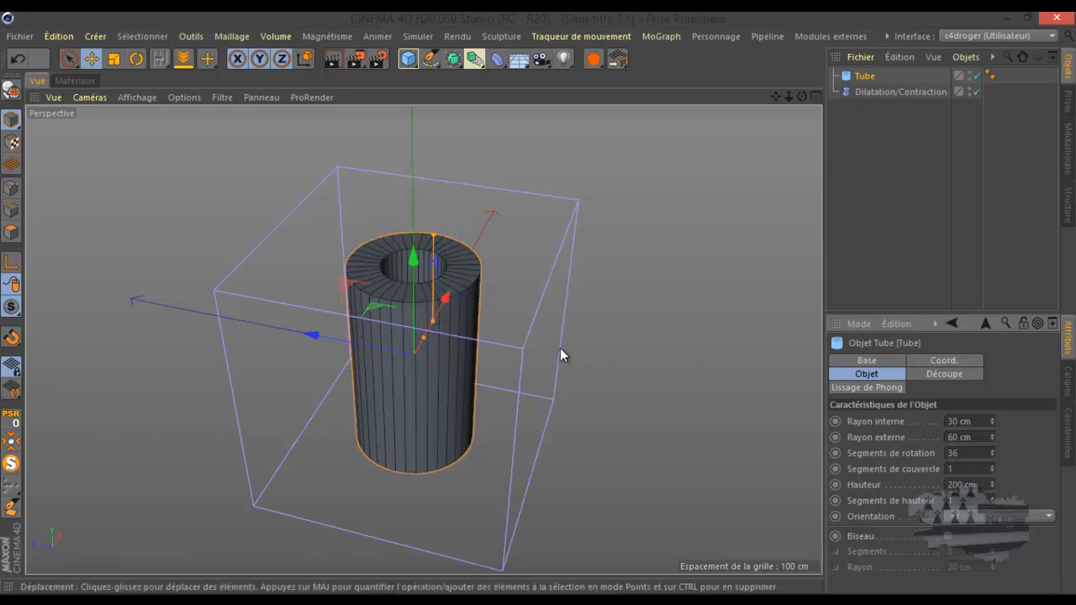
# - Stretch the tube's height in the viewport to about 362 cm using its height handle
pyautogui.moveTo(802, 96); pyautogui.dragTo(540, 306)
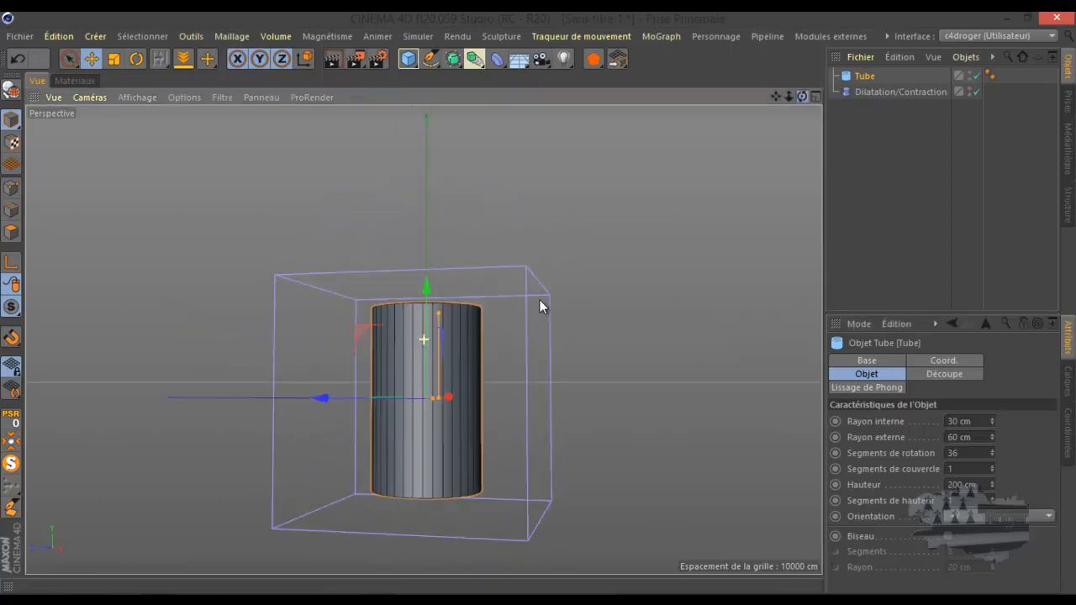
pyautogui.moveTo(440, 311); pyautogui.dragTo(442, 247)
pyautogui.scroll(-2, 588, 231)
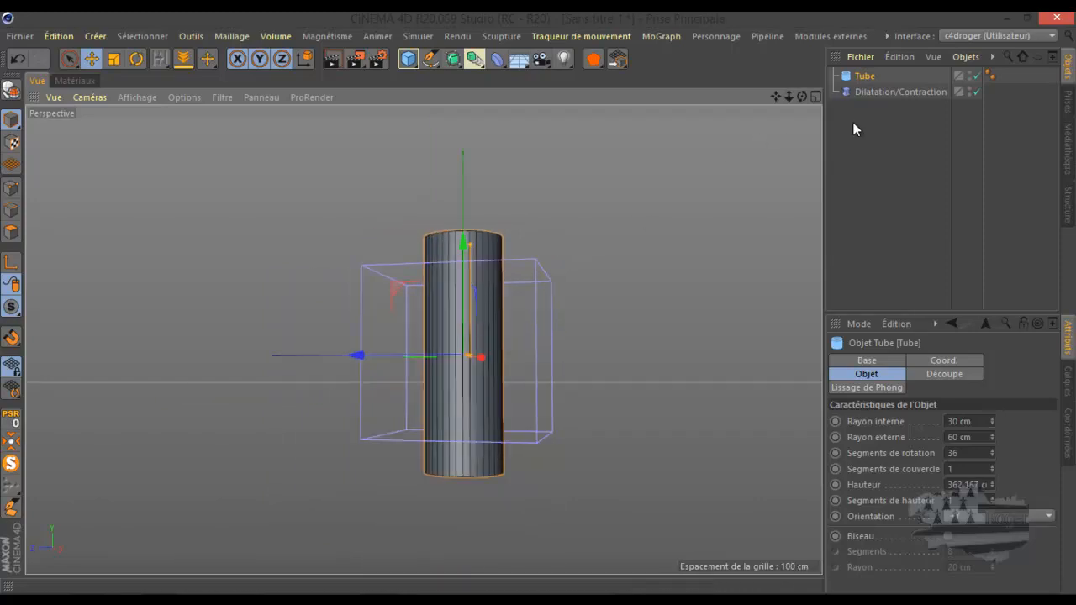
# - Group the Tube and the Dilatation/Contraction deformer under one null object and expand the group
pyautogui.keyDown('ctrl'); pyautogui.click(863, 91); pyautogui.keyUp('ctrl')
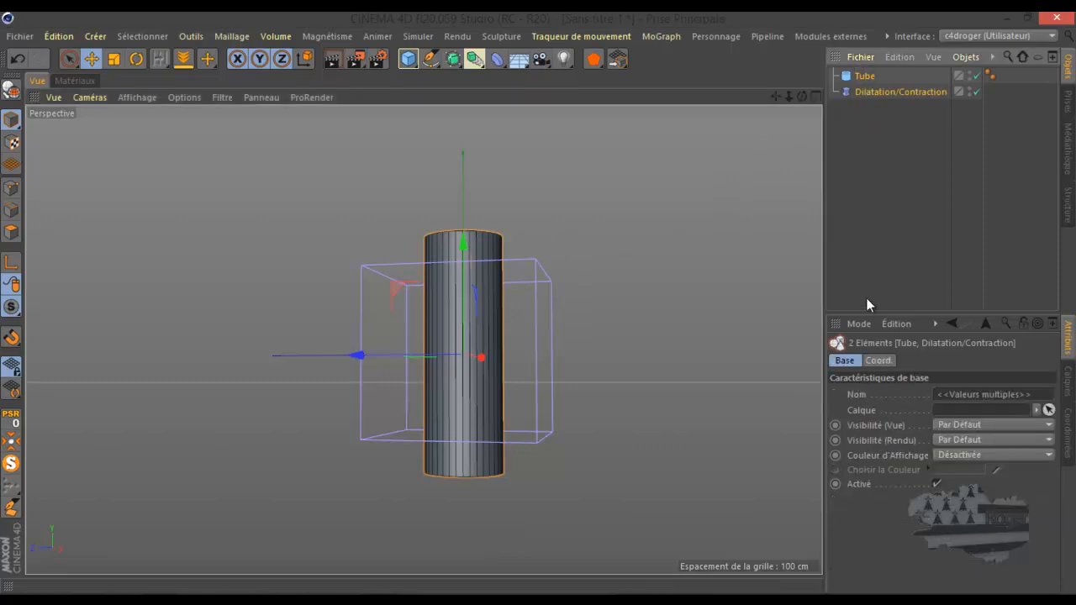
pyautogui.hotkey('alt', 'g')
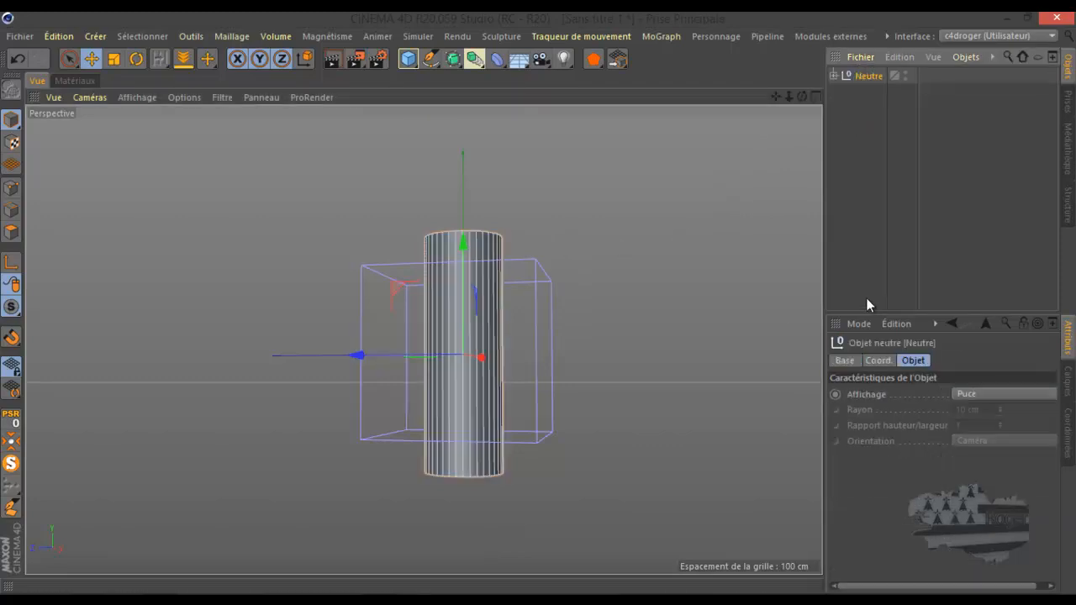
pyautogui.click(834, 75)
# - Raise the Y size of the Dilatation/Contraction deformer to about 349 cm
pyautogui.click(882, 92)
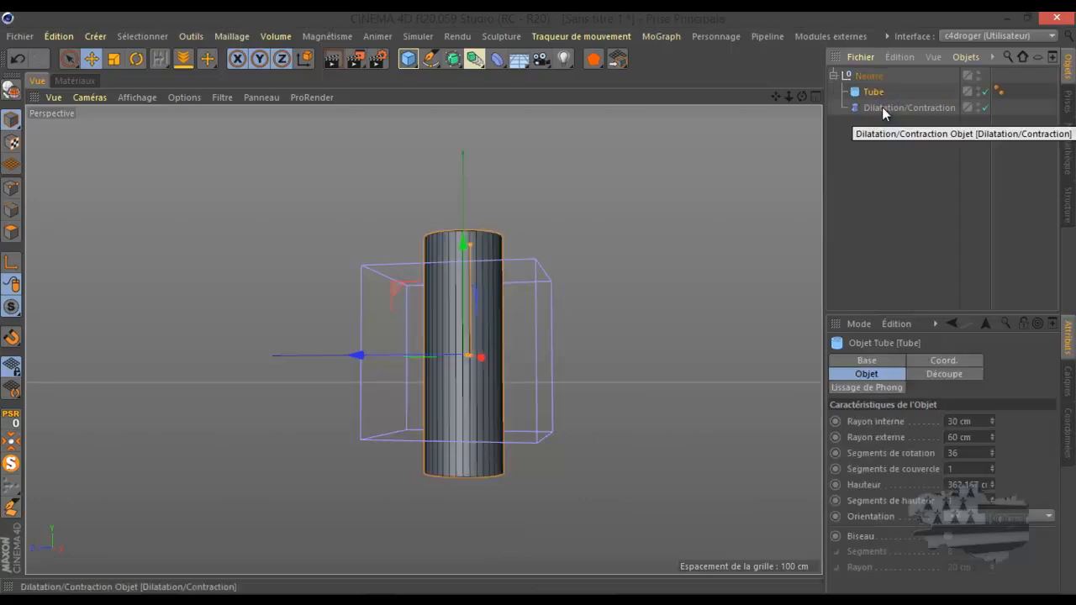
pyautogui.click(882, 107)
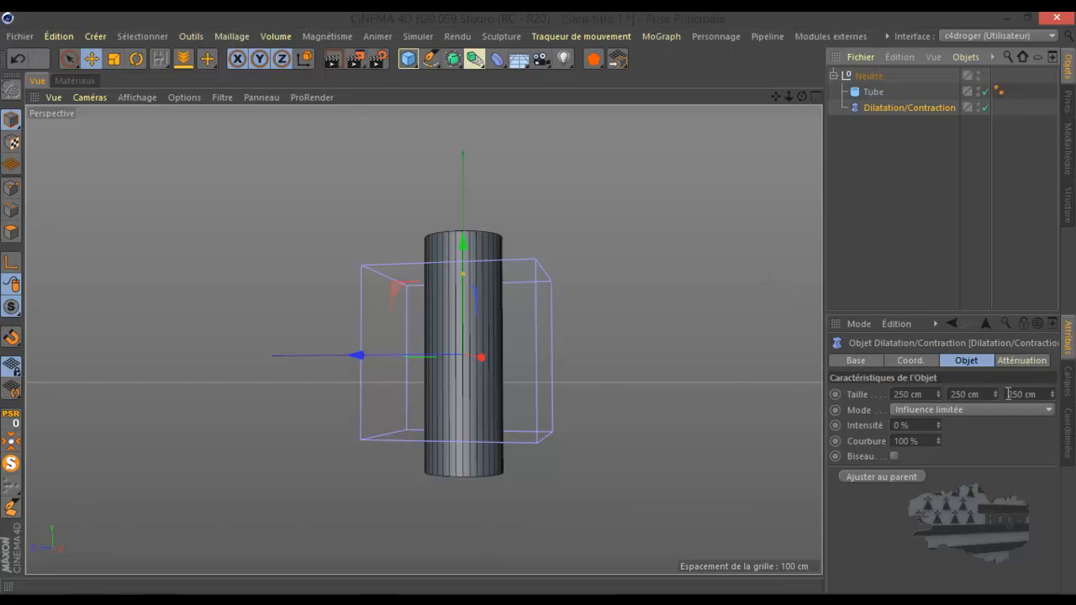
pyautogui.moveTo(994, 391); pyautogui.dragTo(993, 396)
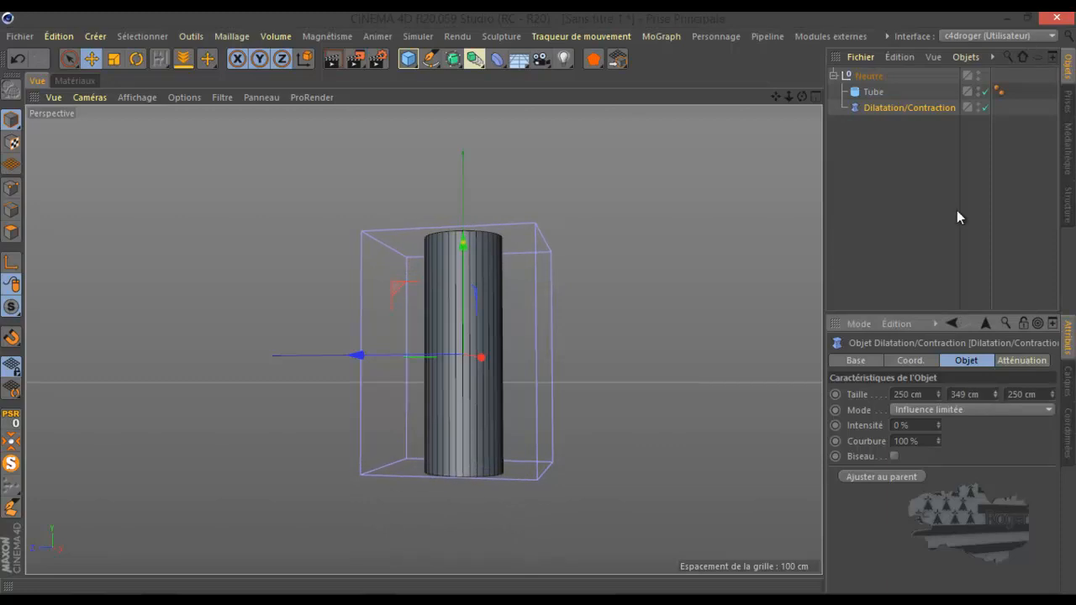
# - Set the tube's height to 400 cm
pyautogui.click(872, 92)
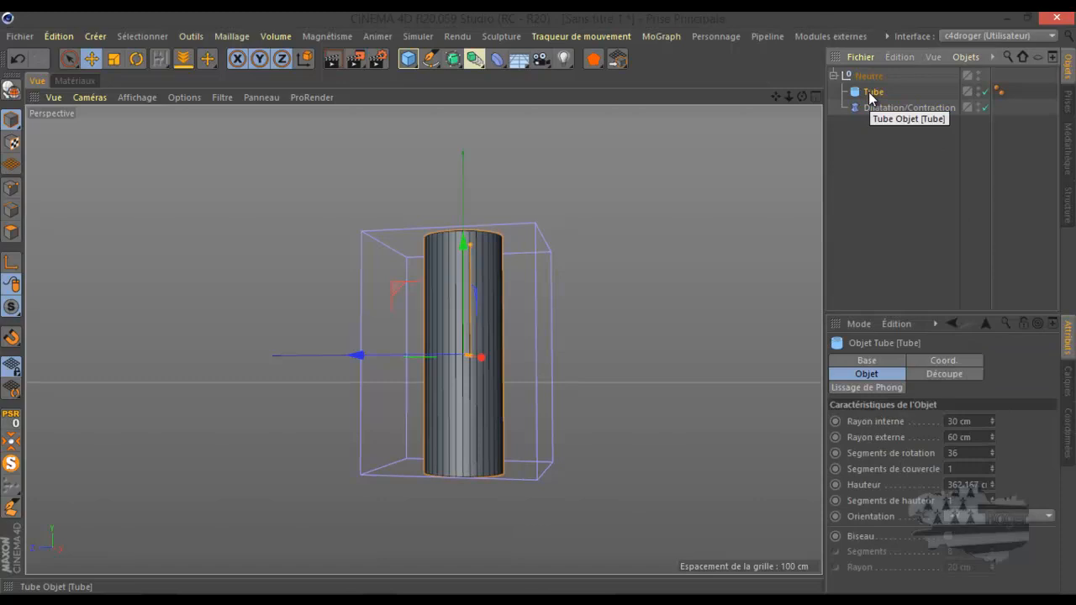
pyautogui.doubleClick(967, 484)
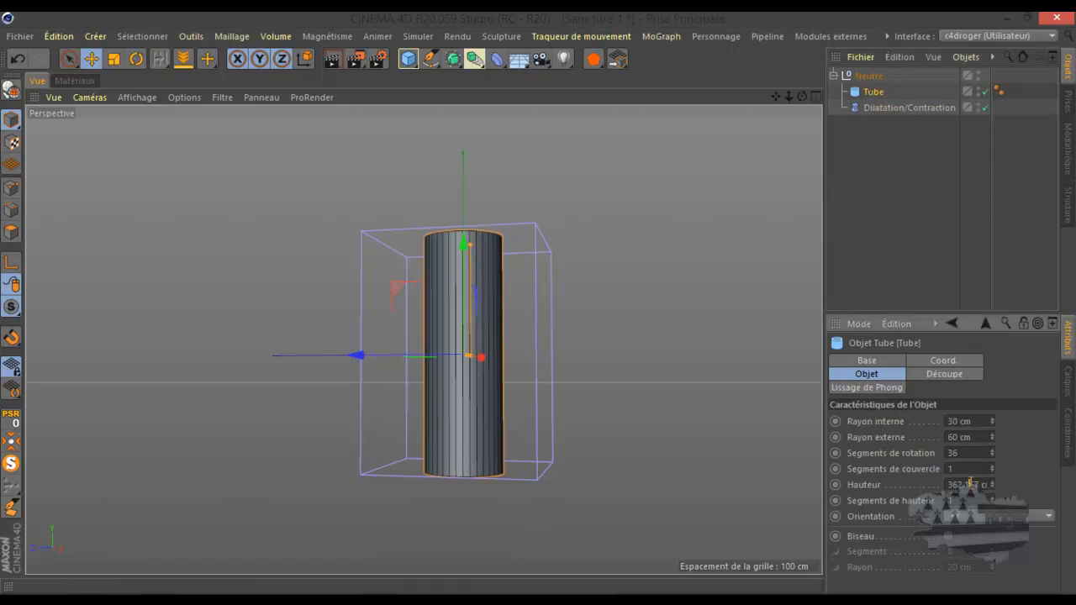
pyautogui.write('400')
pyautogui.press('Return')
# - Set the Dilatation/Contraction deformer's size to 120 × 400 × 120 cm so its cage fits the tube
pyautogui.click(883, 107)
pyautogui.doubleClick(962, 394)
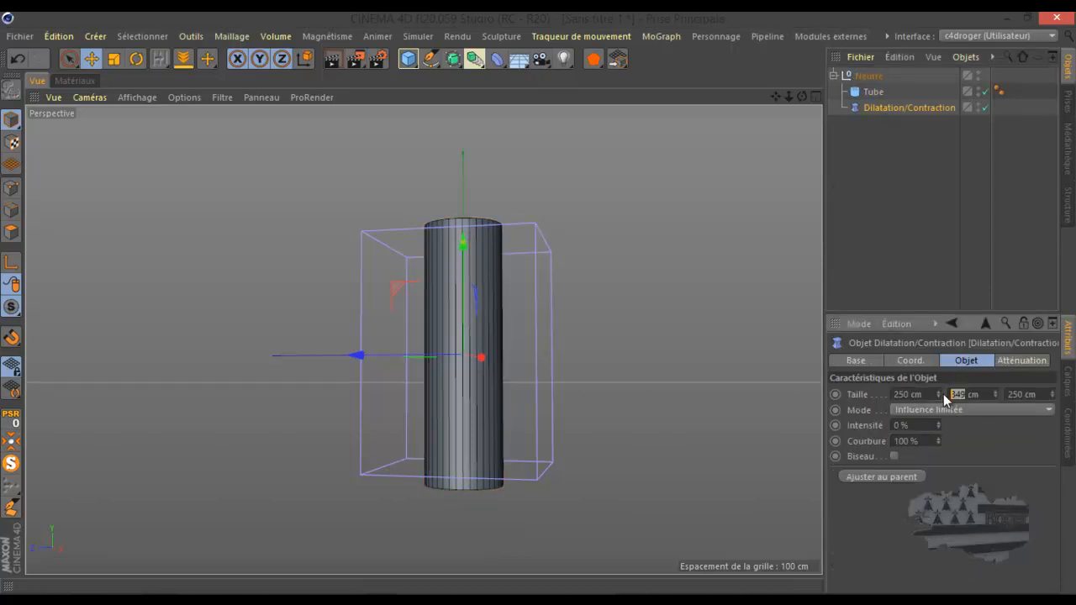
pyautogui.write('400')
pyautogui.press('Return')
pyautogui.moveTo(911, 394); pyautogui.dragTo(888, 395)
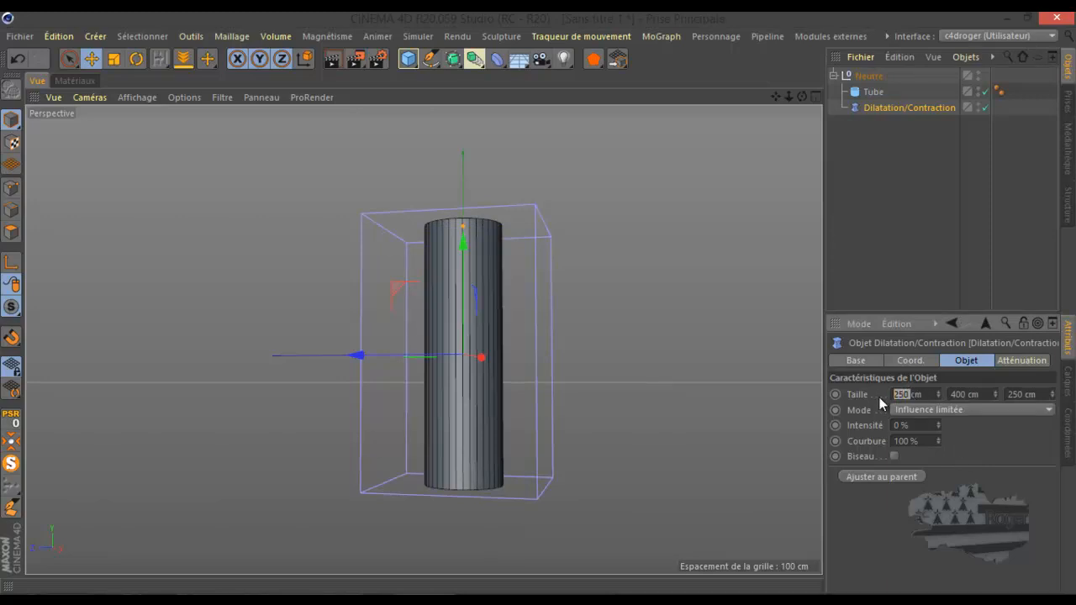
pyautogui.write('120')
pyautogui.moveTo(1025, 394); pyautogui.dragTo(1007, 394)
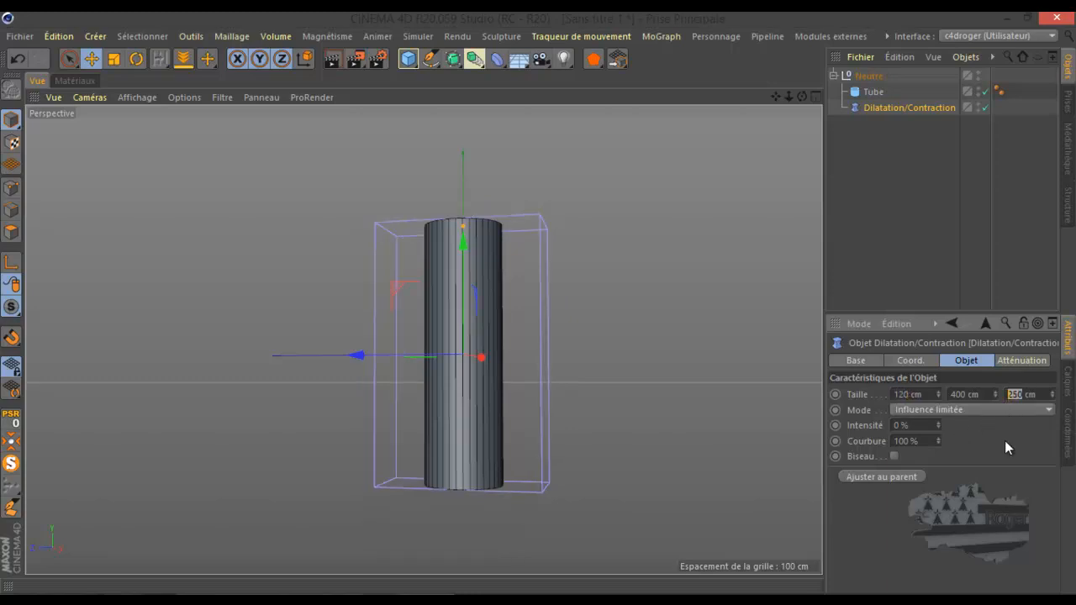
pyautogui.write('120')
pyautogui.press('Return')
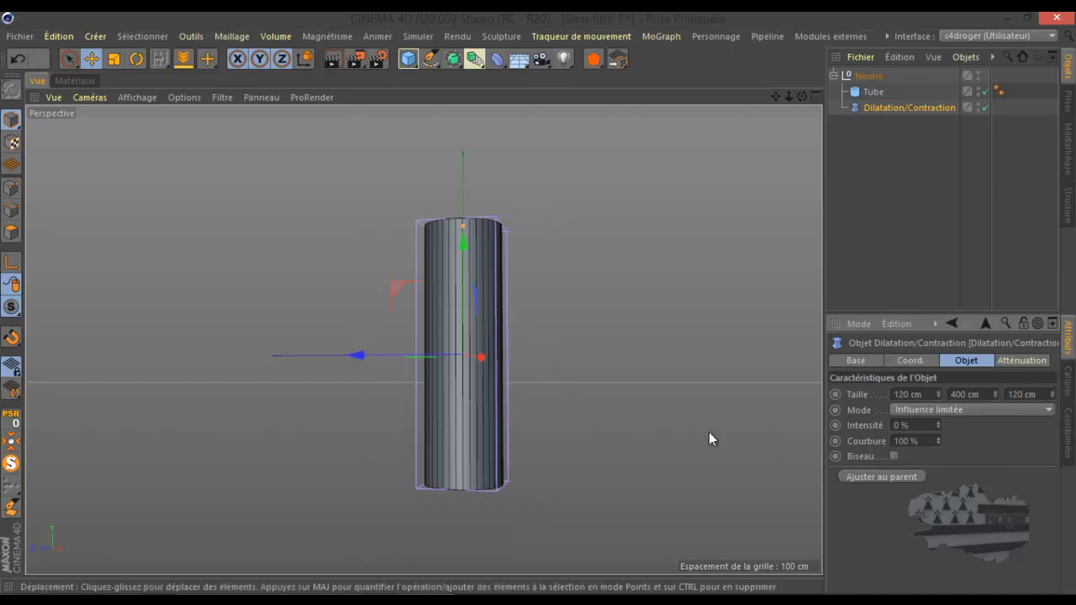
# - Raise the Dilatation/Contraction deformer's intensity to about 122 %
pyautogui.scroll(2, 485, 374)
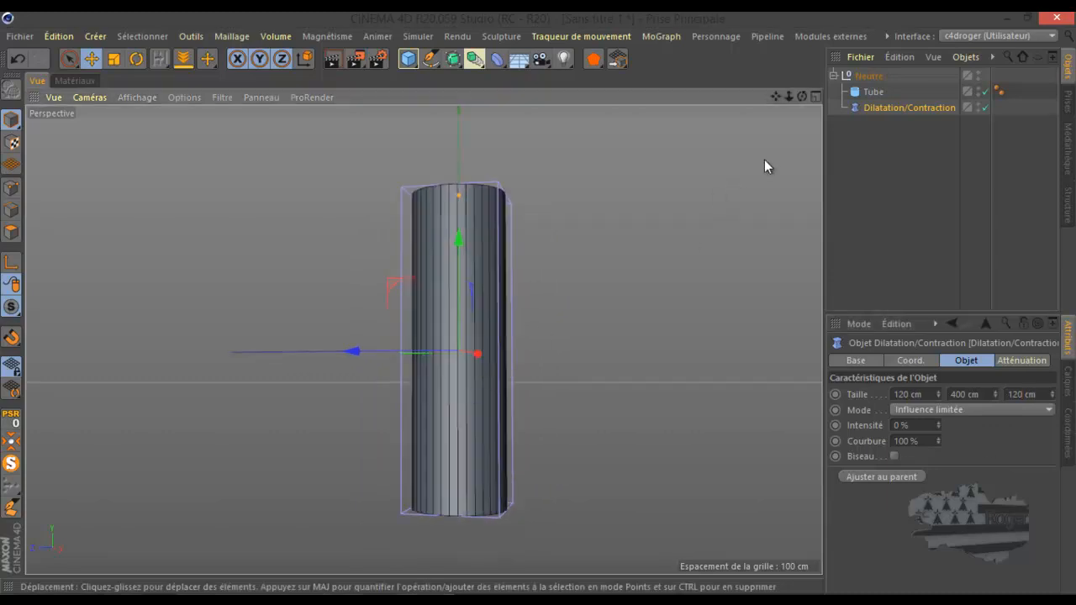
pyautogui.moveTo(538, 305)
pyautogui.keyDown('alt'); pyautogui.mouseDown()
pyautogui.moveTo(545, 293)
pyautogui.moveTo(541, 305)
pyautogui.mouseUp(); pyautogui.keyUp('alt')
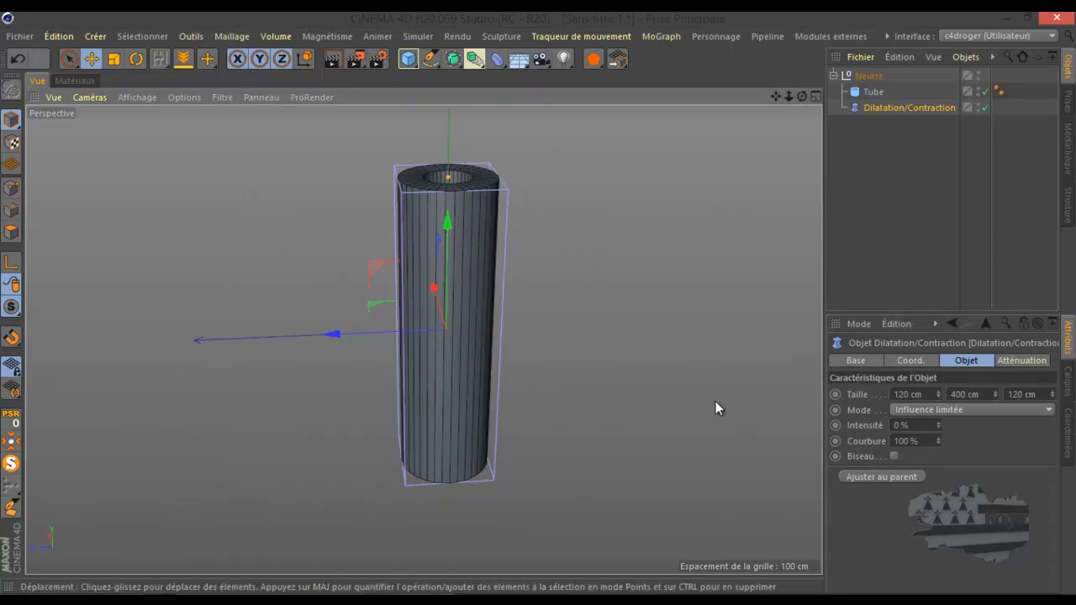
pyautogui.click(908, 111)
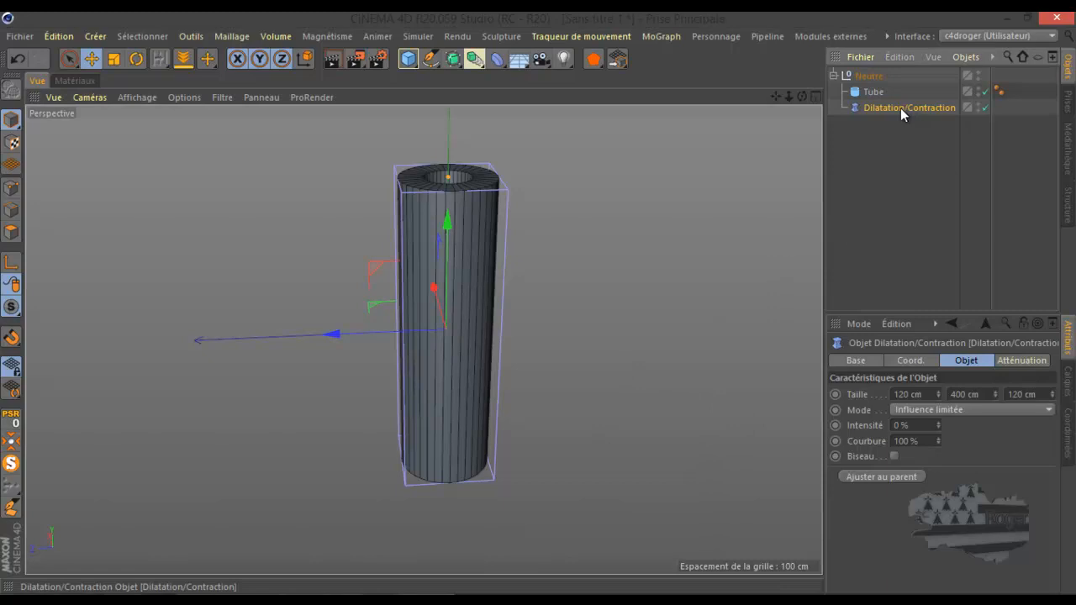
pyautogui.click(875, 92)
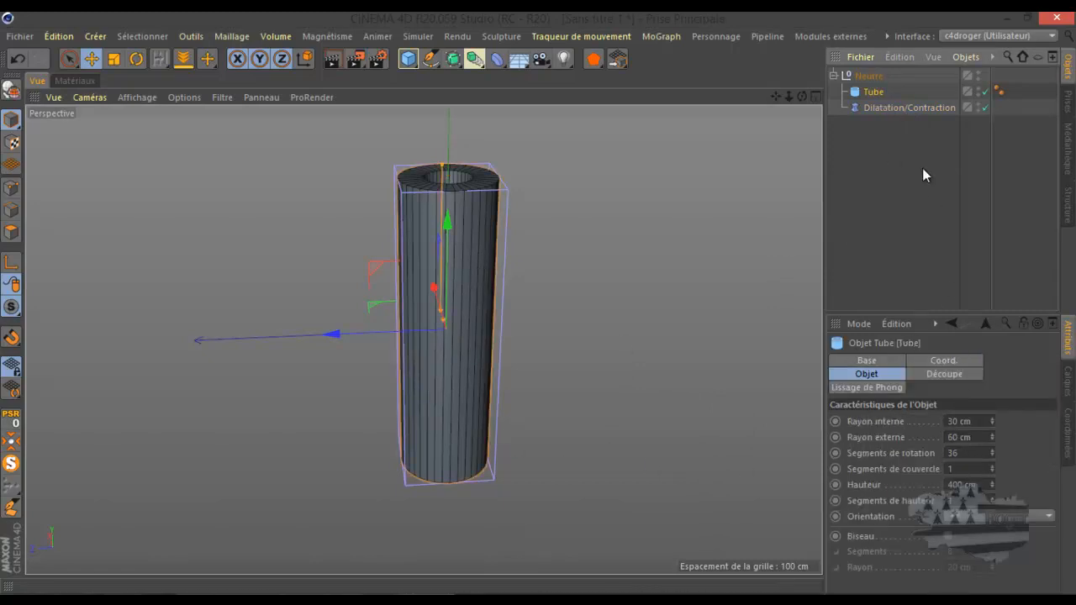
pyautogui.click(874, 108)
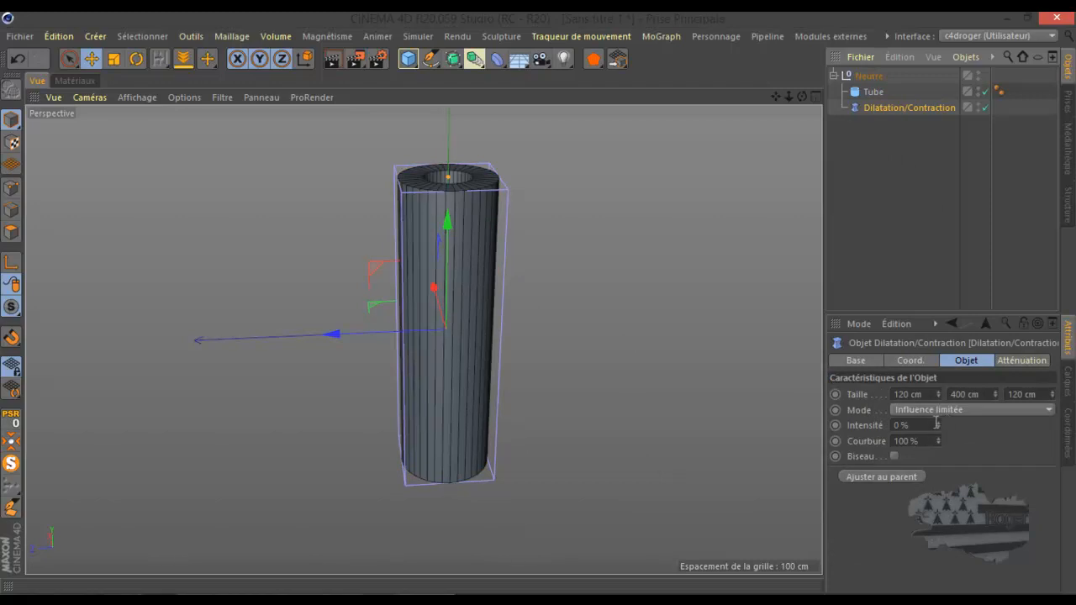
pyautogui.moveTo(936, 422); pyautogui.dragTo(938, 410)
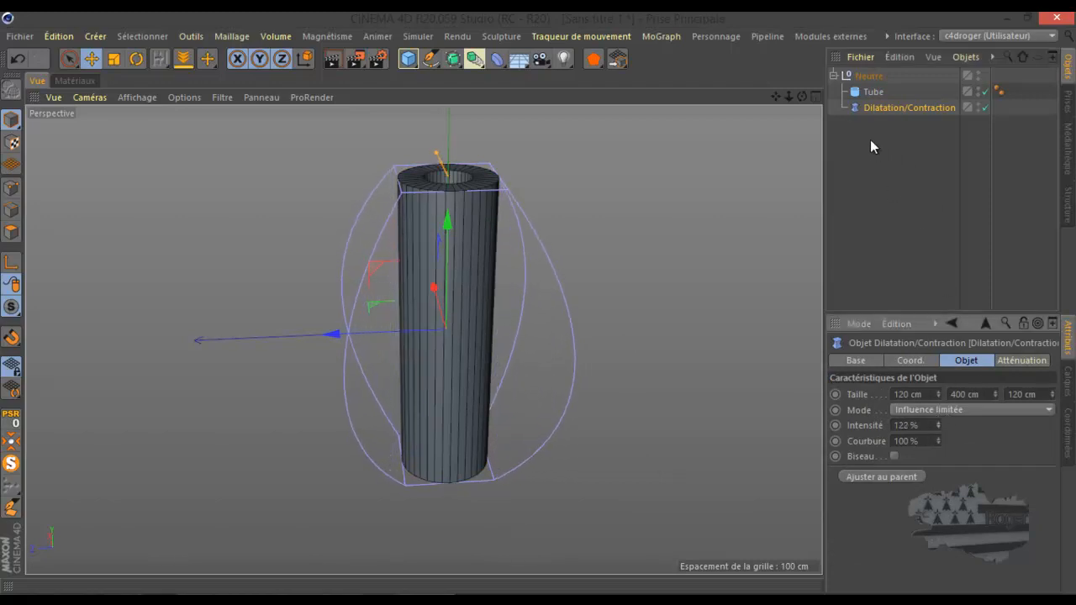
# - Set the tube's number of height segments to 20
pyautogui.click(876, 91)
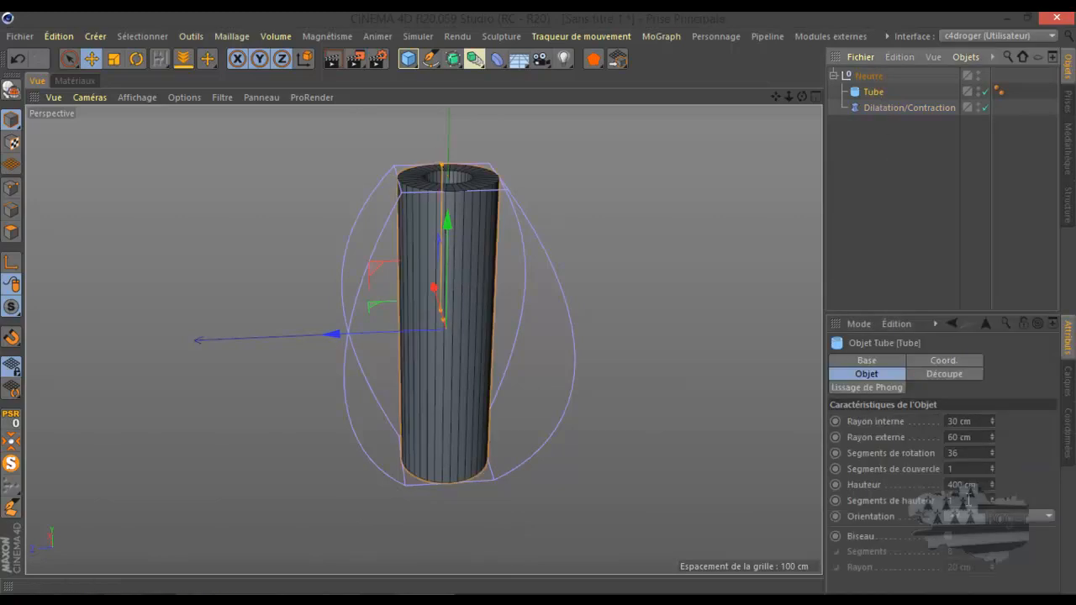
pyautogui.write('20')
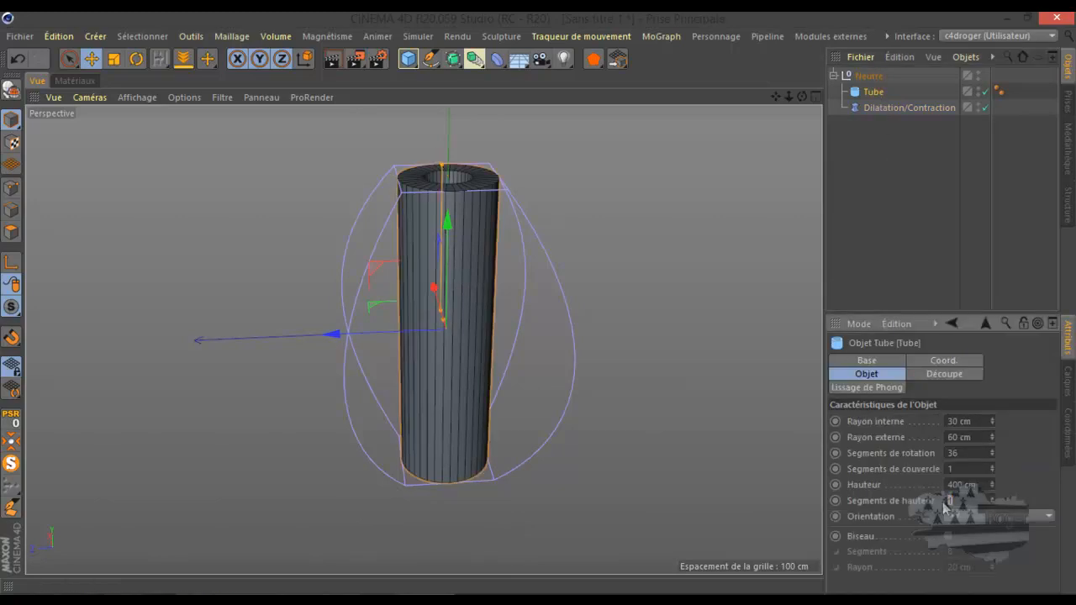
pyautogui.press('Return')
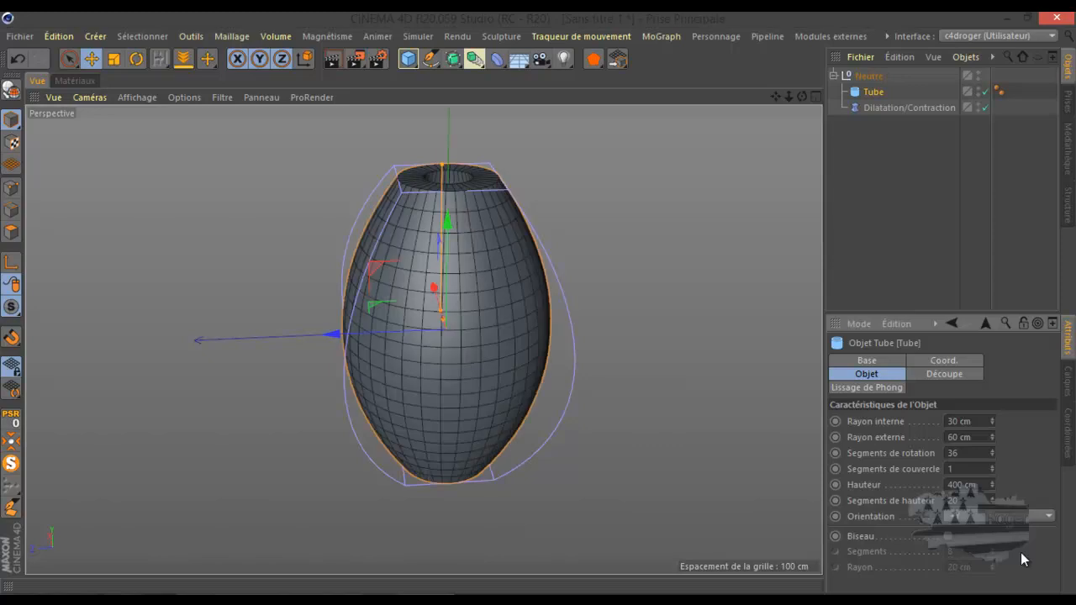
# - Try the deformer's Influence interne and Influence illimitée modes, and return it to Influence limitée
pyautogui.moveTo(802, 97); pyautogui.dragTo(543, 307)
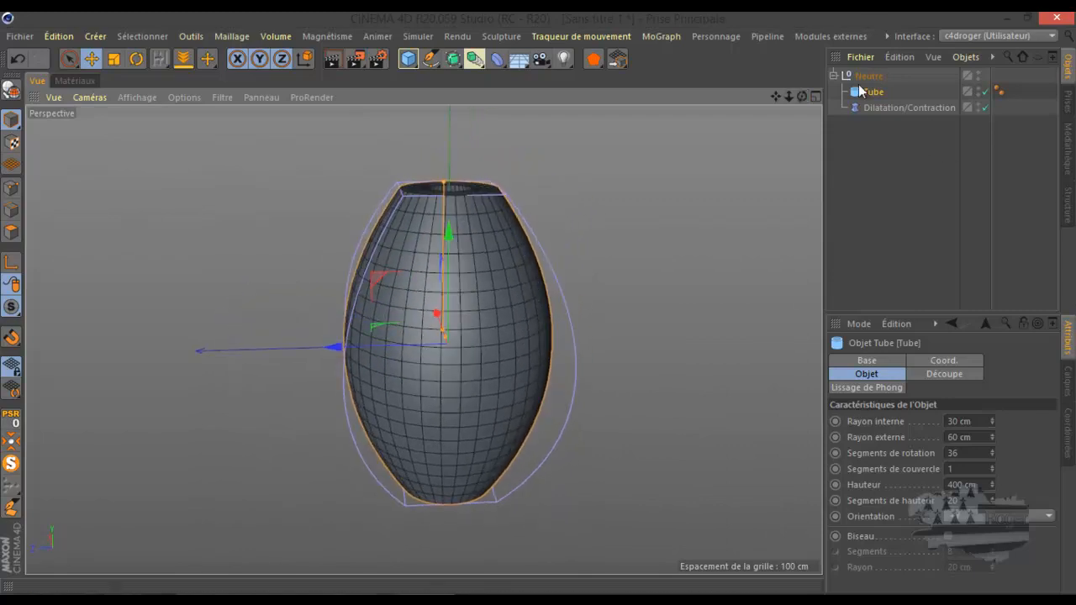
pyautogui.click(872, 107)
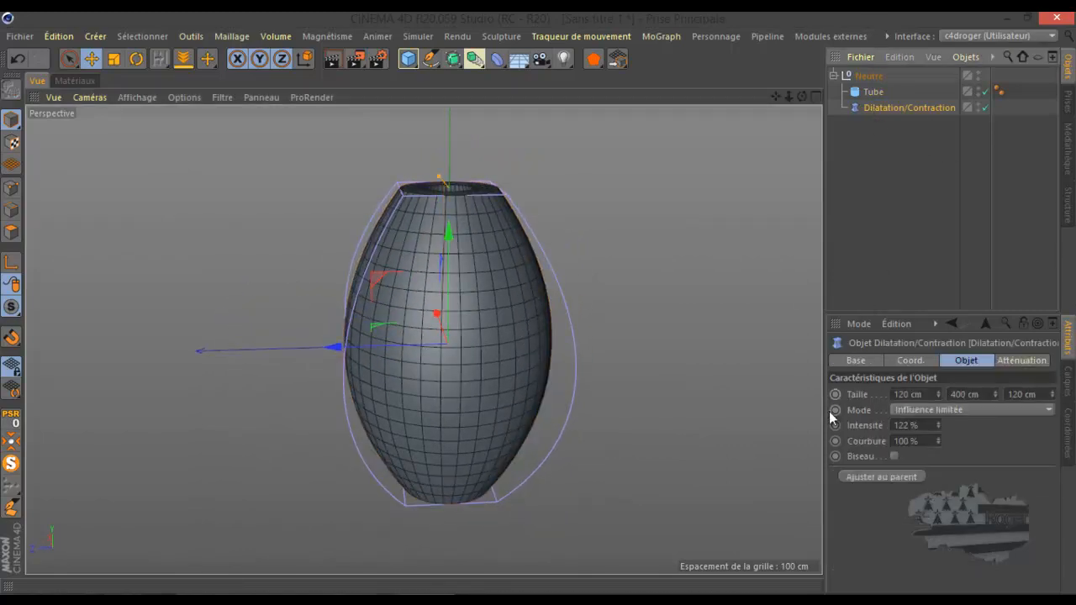
pyautogui.click(956, 412)
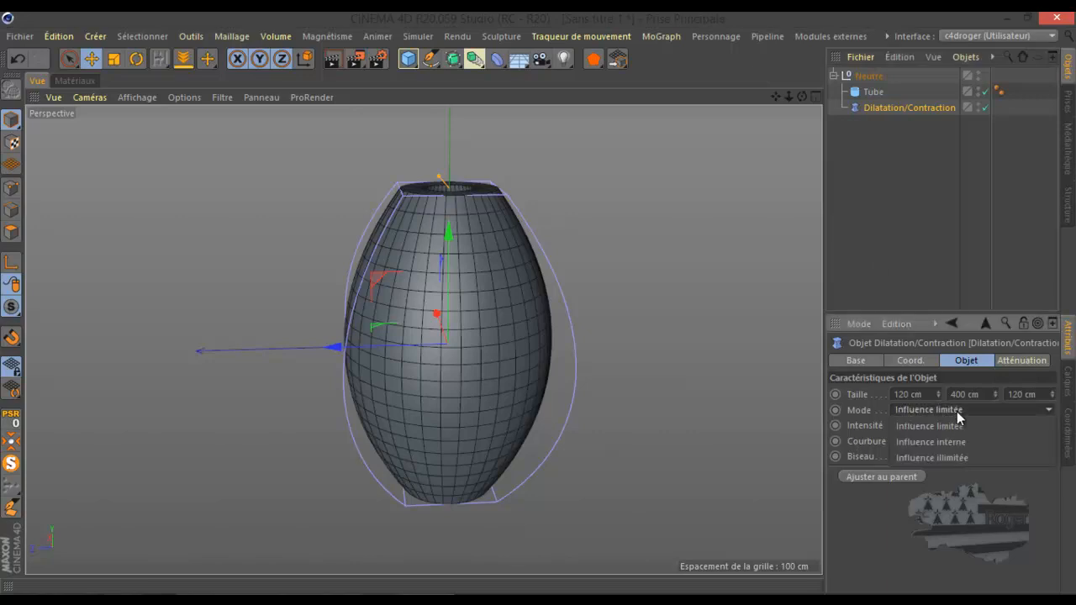
pyautogui.click(962, 443)
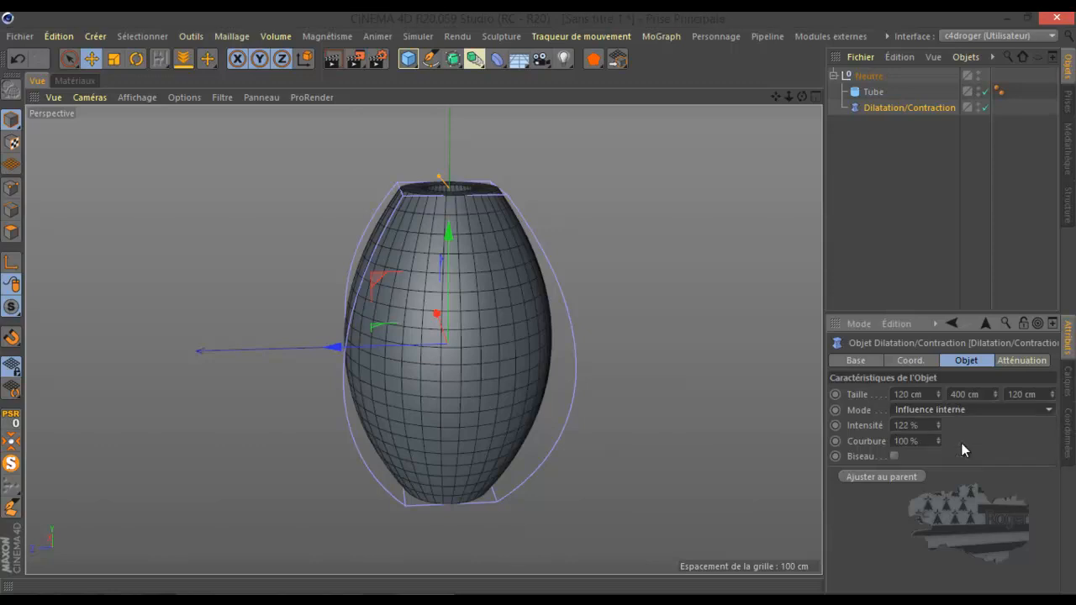
pyautogui.click(957, 409)
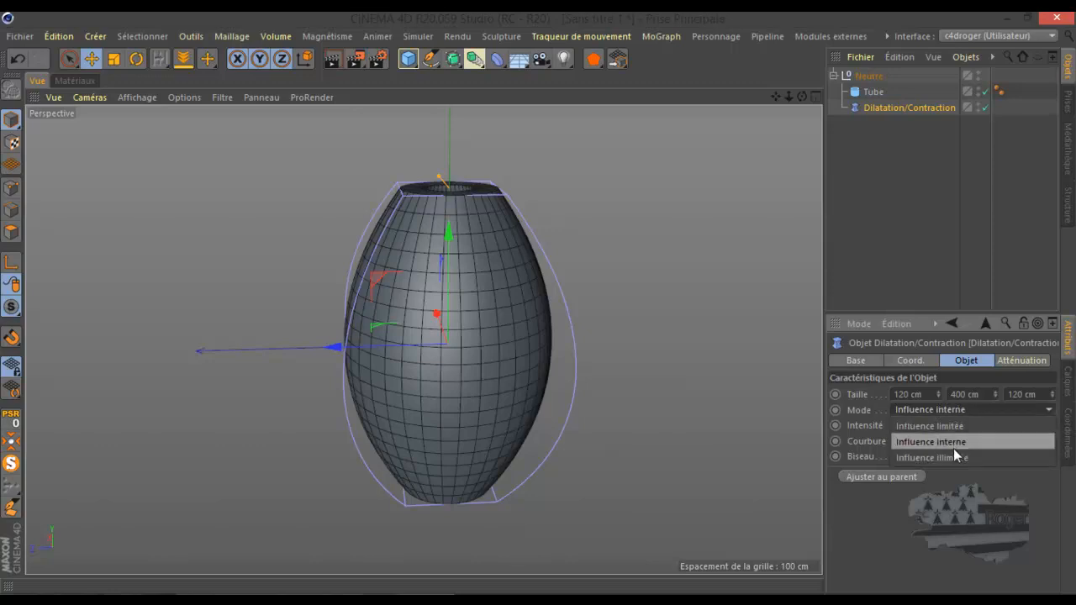
pyautogui.click(953, 457)
pyautogui.click(947, 408)
pyautogui.click(947, 421)
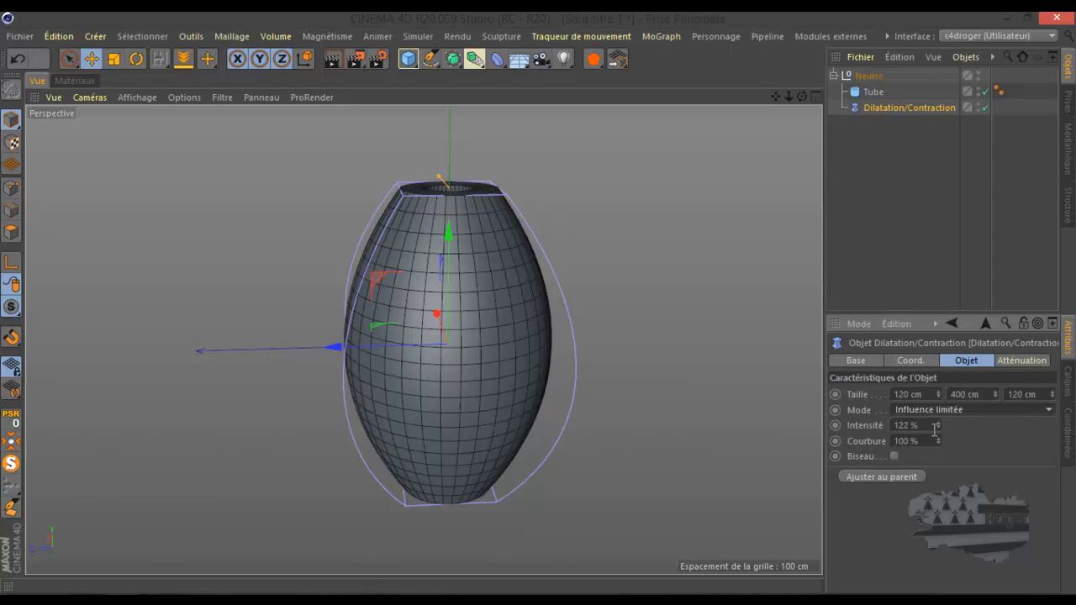
# - Raise the Dilatation/Contraction deformer's intensity to 643 % and inspect the widened tube from several angles
pyautogui.moveTo(939, 424)
pyautogui.mouseDown()
pyautogui.moveTo(946, 400)
pyautogui.moveTo(944, 419)
pyautogui.mouseUp()
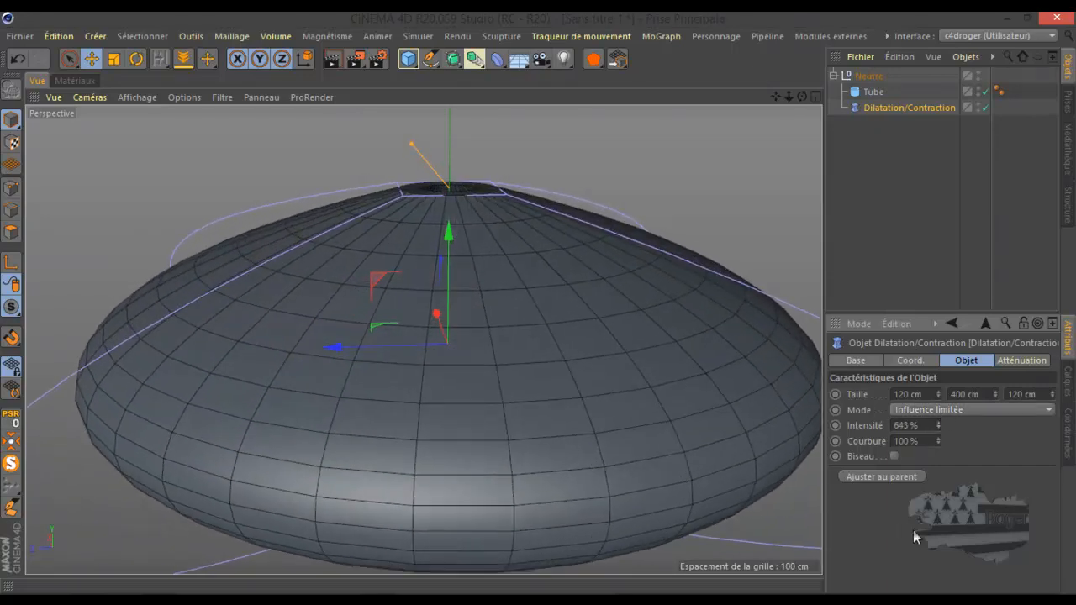
pyautogui.scroll(-2, 538, 183)
pyautogui.scroll(-1, 530, 215)
pyautogui.moveTo(801, 97); pyautogui.dragTo(539, 303)
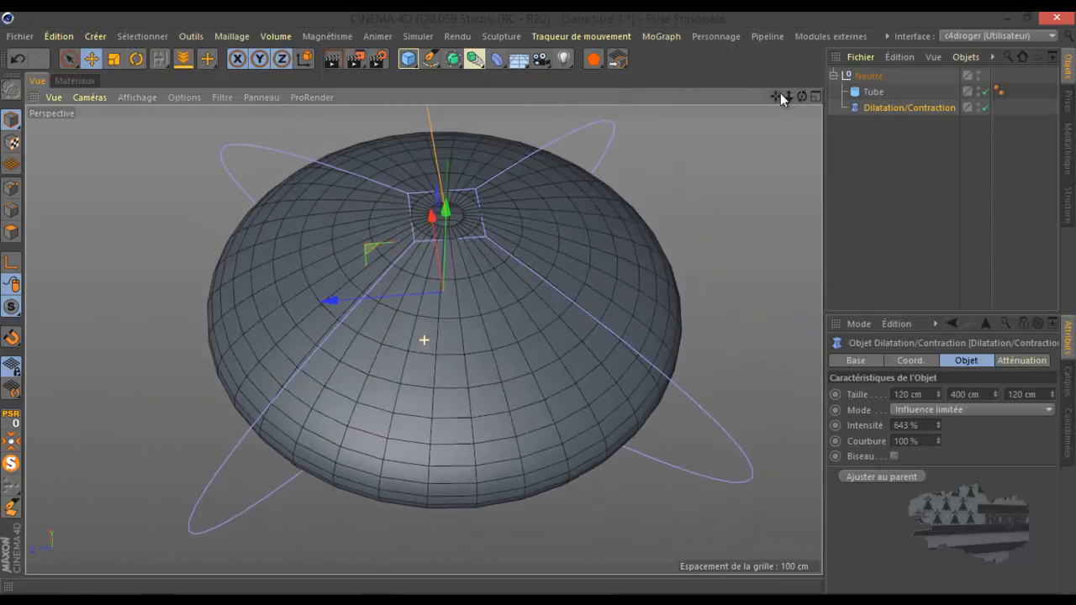
pyautogui.moveTo(802, 94)
pyautogui.mouseDown()
pyautogui.moveTo(540, 305)
pyautogui.moveTo(805, 101)
pyautogui.mouseUp()
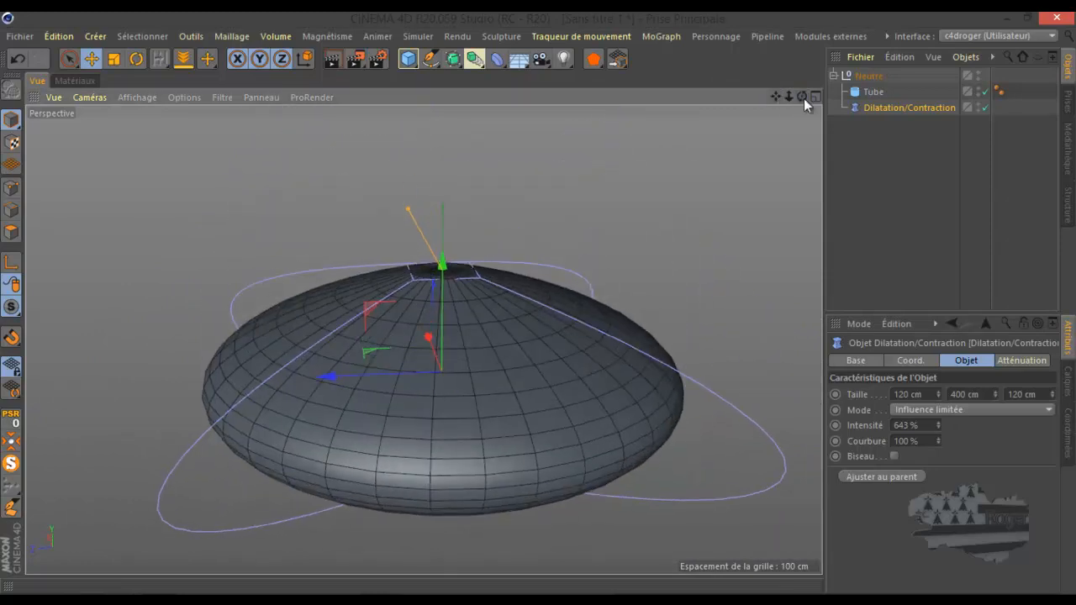
# - Set the Dilatation/Contraction deformer's intensity to 150 %
pyautogui.doubleClick(905, 424)
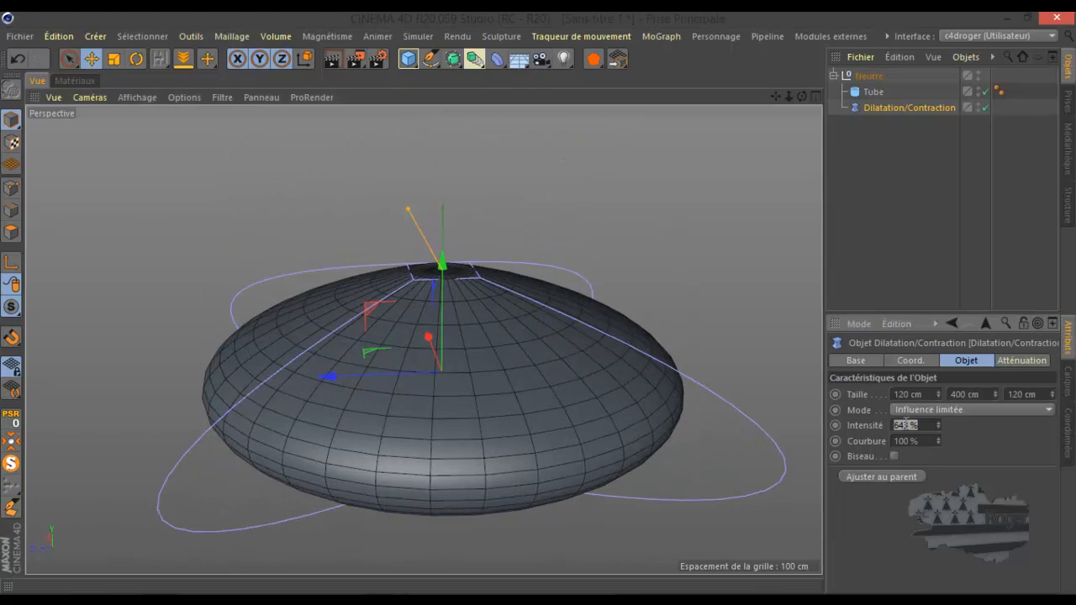
pyautogui.write('150')
pyautogui.press('Return')
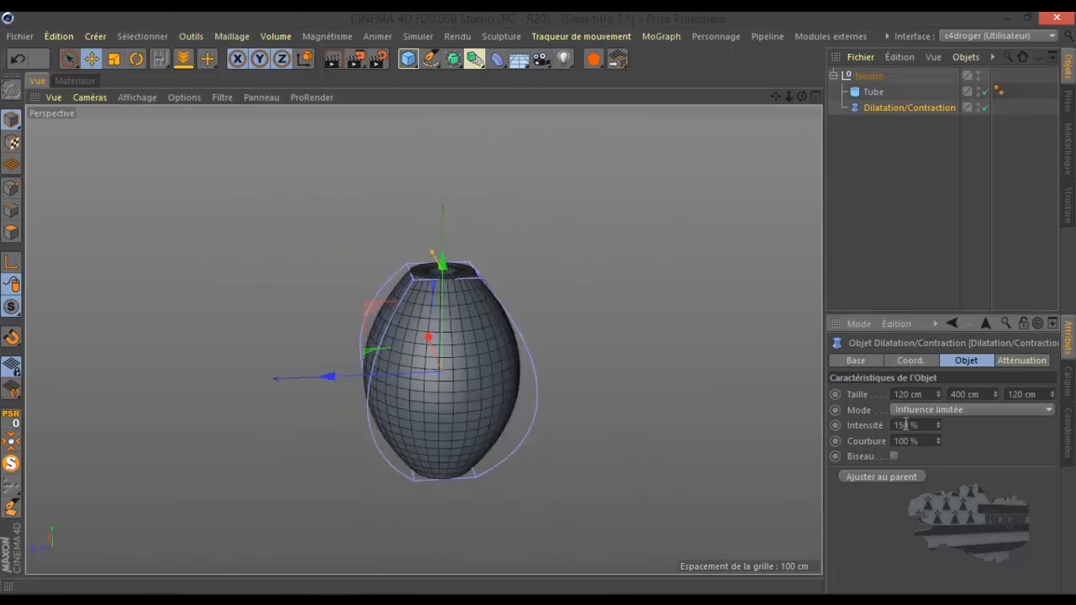
# - Try the deformer's curvature (Courbure) at 0 %, and raise it to about 32 %
pyautogui.scroll(3, 513, 388)
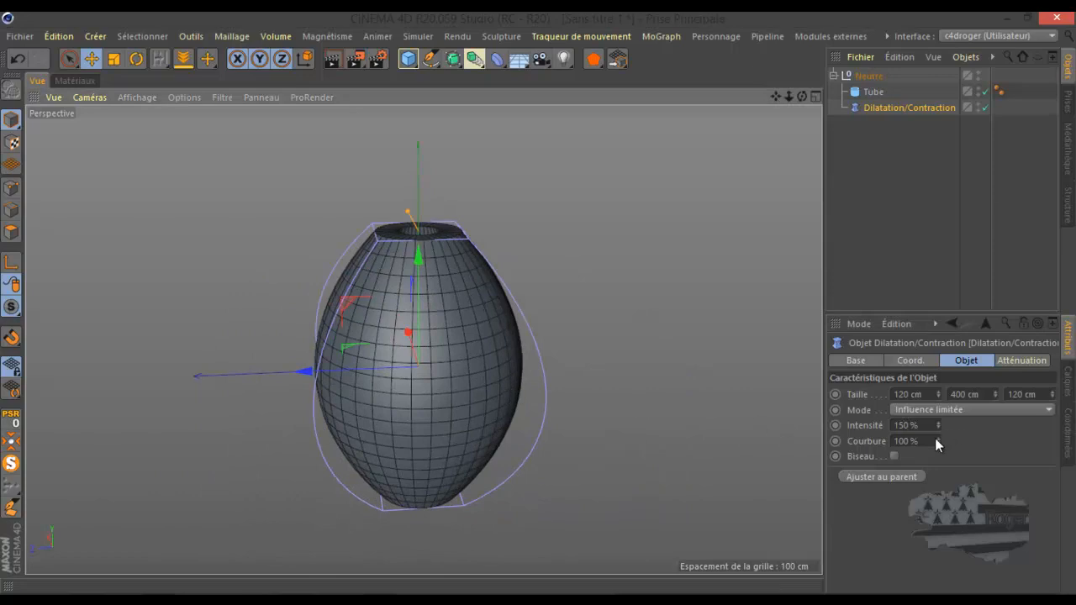
pyautogui.moveTo(935, 438)
pyautogui.mouseDown()
pyautogui.moveTo(933, 542)
pyautogui.moveTo(935, 439)
pyautogui.mouseUp()
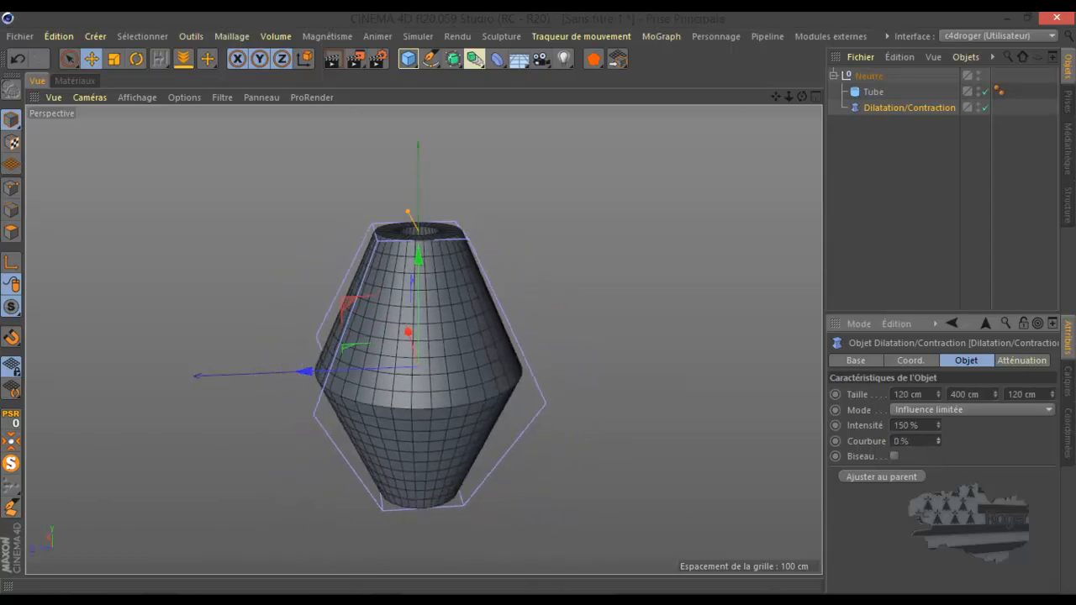
pyautogui.moveTo(803, 96); pyautogui.dragTo(868, 223)
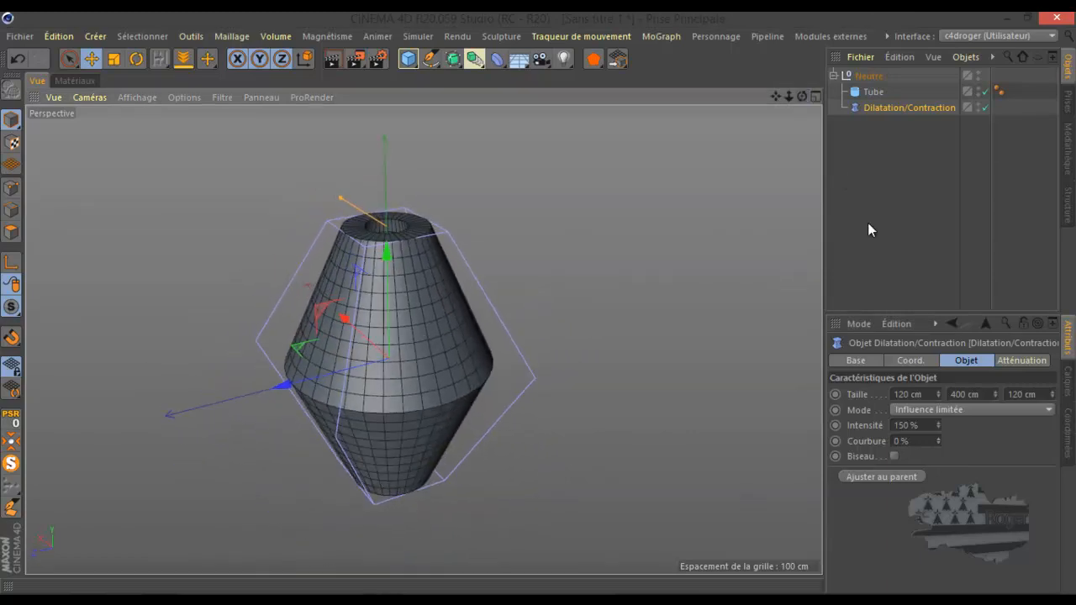
pyautogui.click(938, 438)
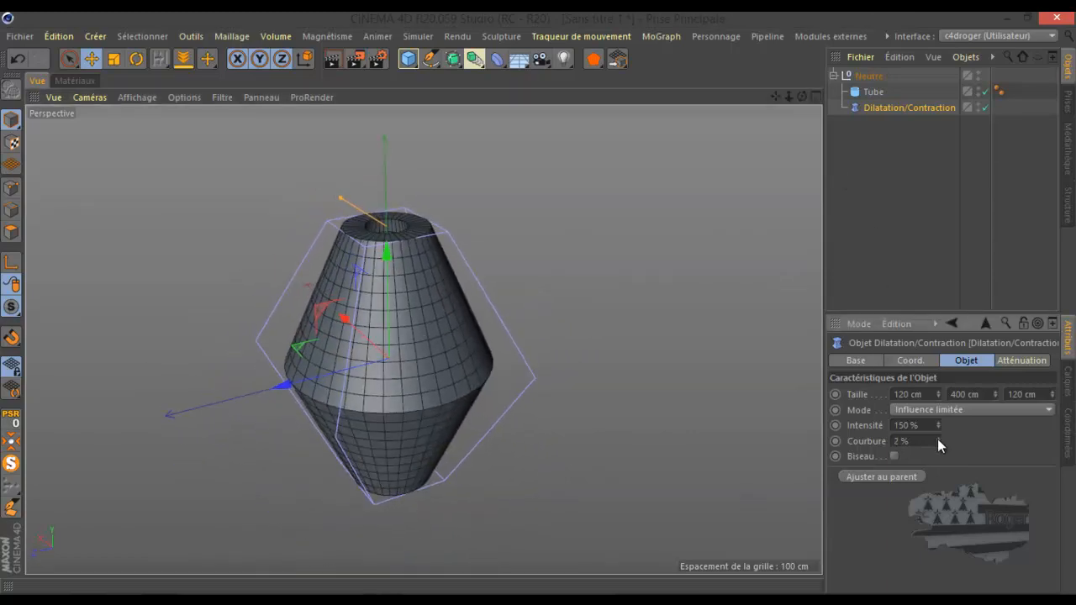
pyautogui.click(937, 437)
pyautogui.click(938, 438)
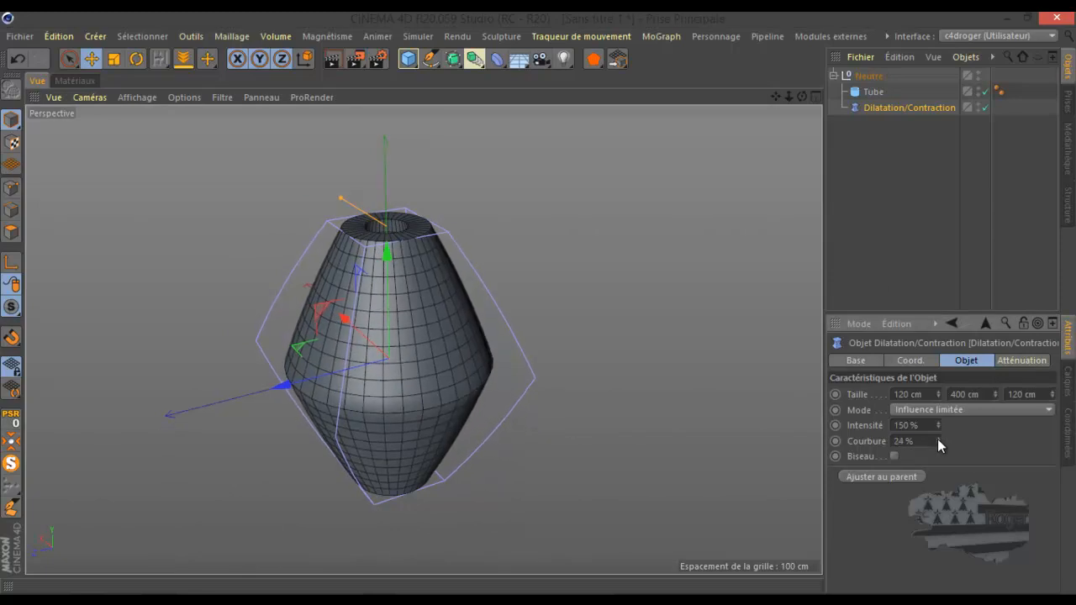
pyautogui.moveTo(802, 96); pyautogui.dragTo(538, 302)
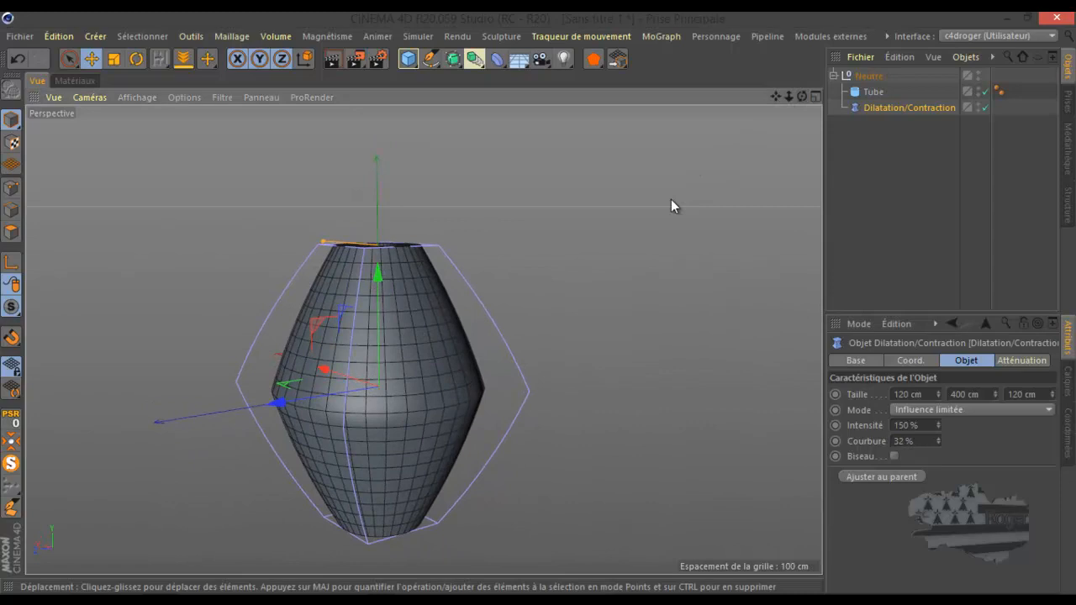
# - Enable the deformer's Biseau option and set its curvature (Courbure) to 100 %
pyautogui.click(894, 455)
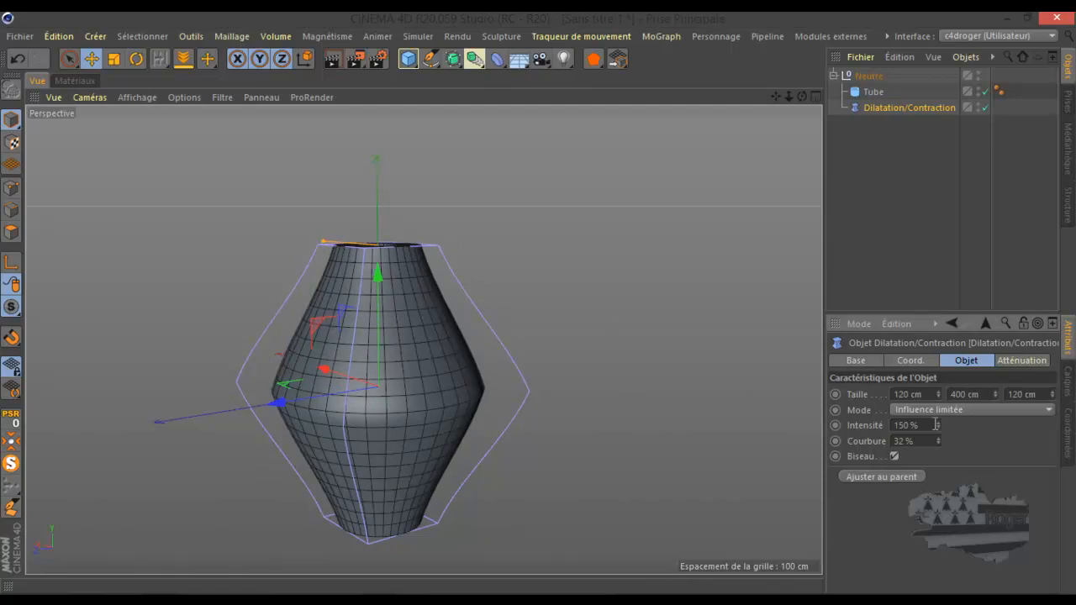
pyautogui.moveTo(935, 439); pyautogui.dragTo(935, 438)
pyautogui.click(914, 443)
pyautogui.write('100')
pyautogui.press('Return')
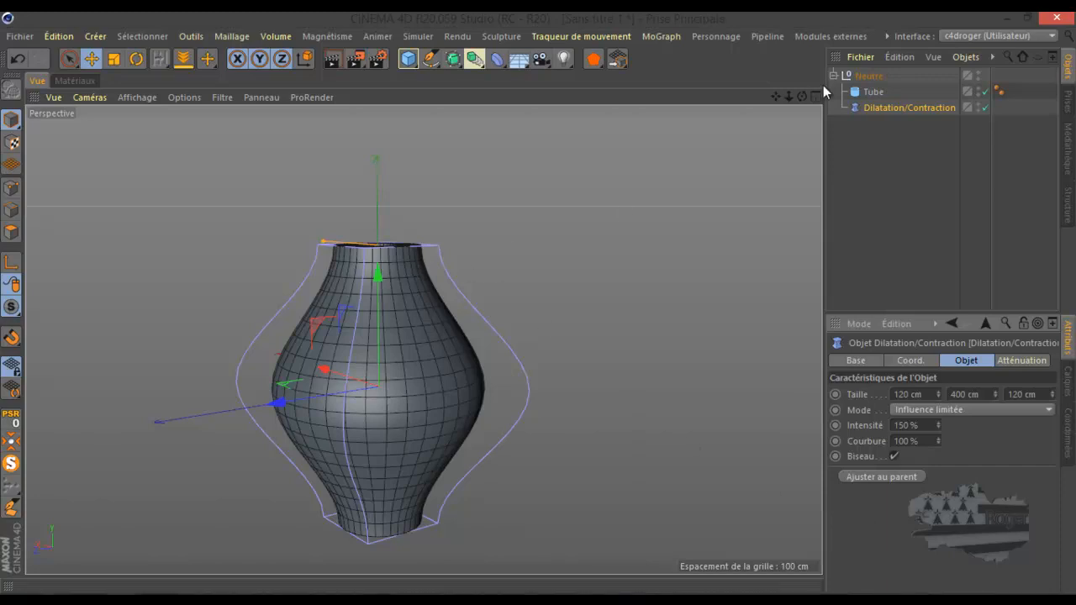
# - Move the deformer up along its Y axis so the bulge sits at the upper end of the tube
pyautogui.moveTo(801, 97); pyautogui.dragTo(540, 302)
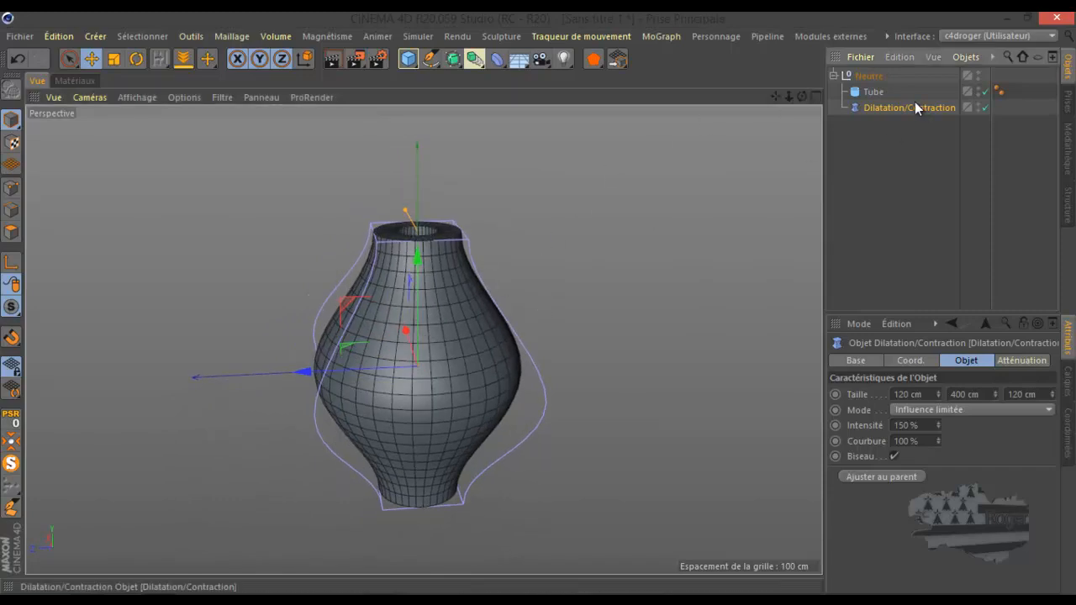
pyautogui.moveTo(420, 263); pyautogui.dragTo(464, 109)
pyautogui.moveTo(539, 301); pyautogui.dragTo(493, 141)
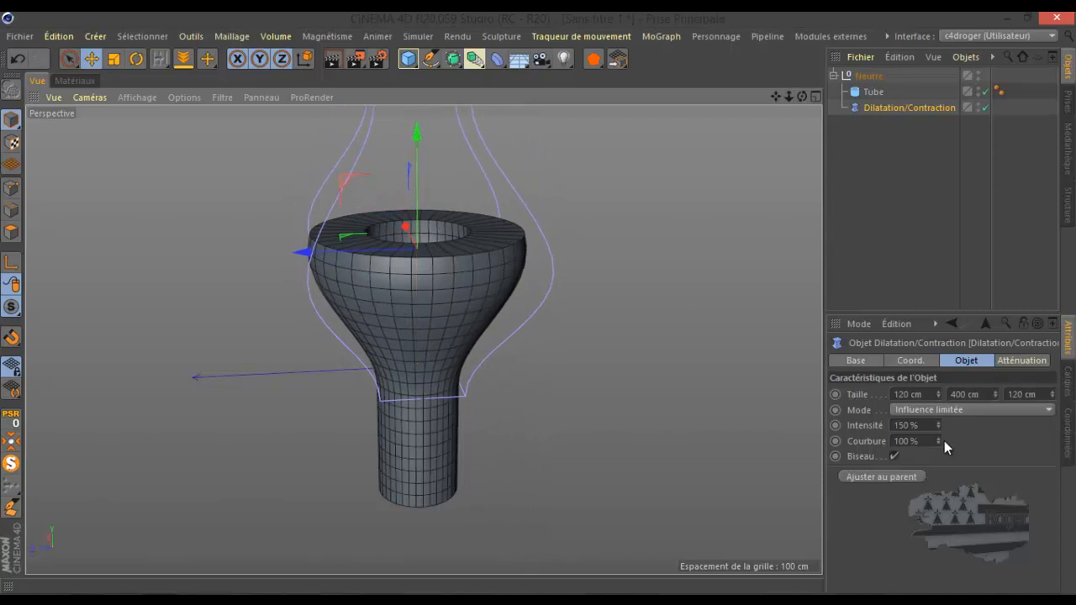
# - Lower the deformer's curvature (Courbure) to 0 % and slide its cage along the tube's vertical axis
pyautogui.moveTo(937, 446)
pyautogui.mouseDown()
pyautogui.moveTo(938, 460)
pyautogui.moveTo(938, 445)
pyautogui.mouseUp()
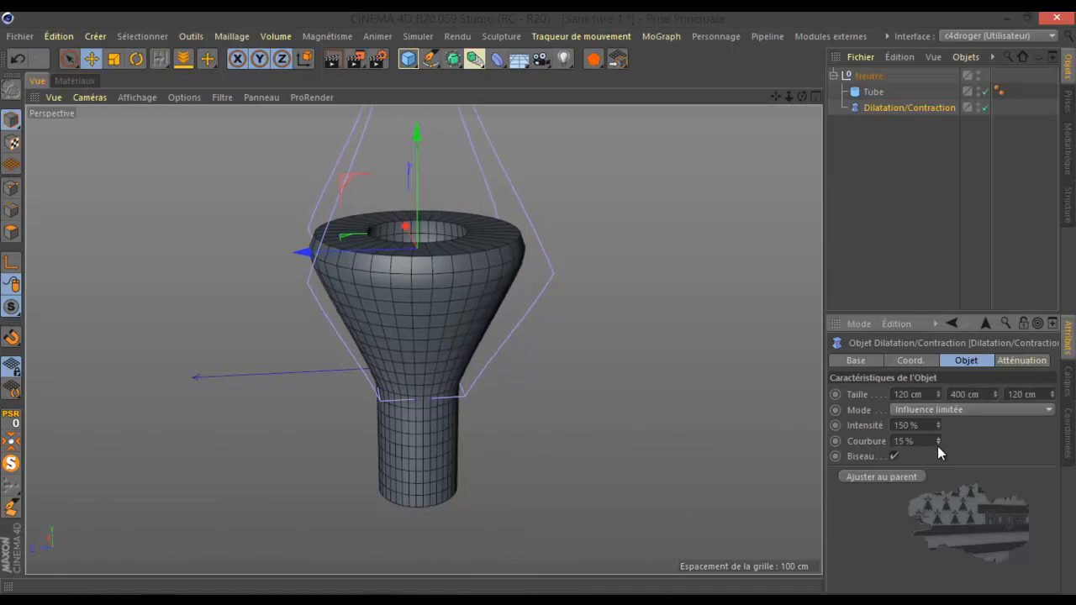
pyautogui.moveTo(937, 444); pyautogui.dragTo(938, 445)
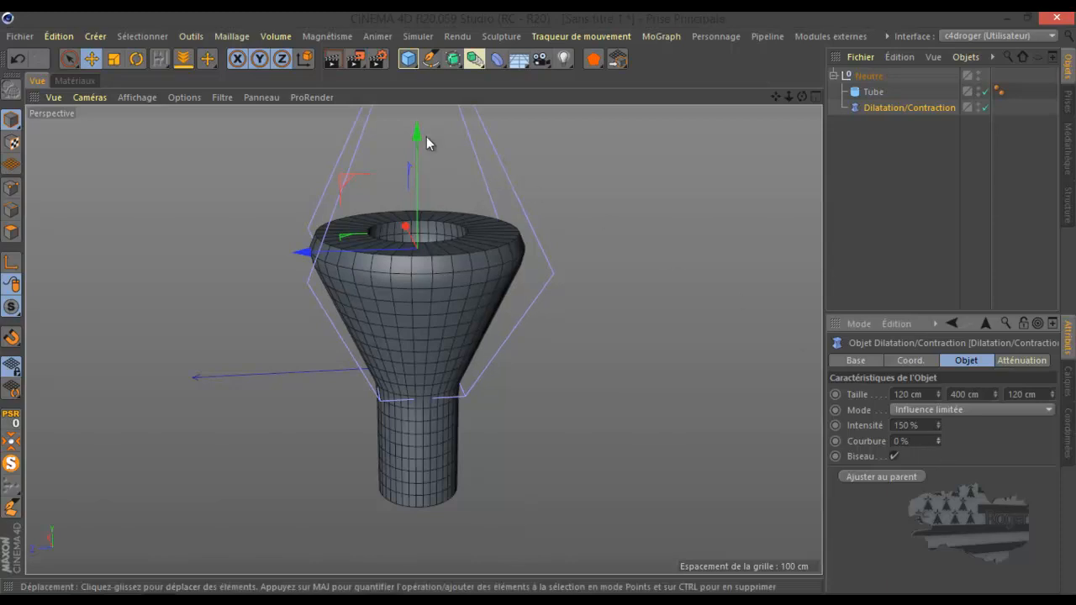
pyautogui.moveTo(416, 131); pyautogui.dragTo(429, 135)
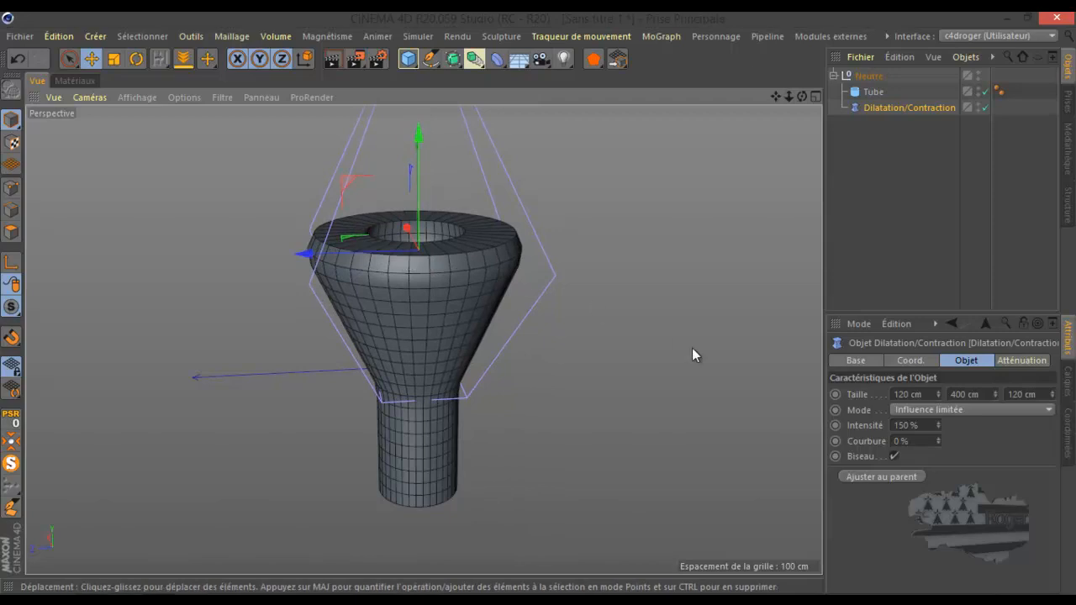
# - Duplicate the Dilatation/Contraction deformer within the Neutre group
pyautogui.click(875, 107)
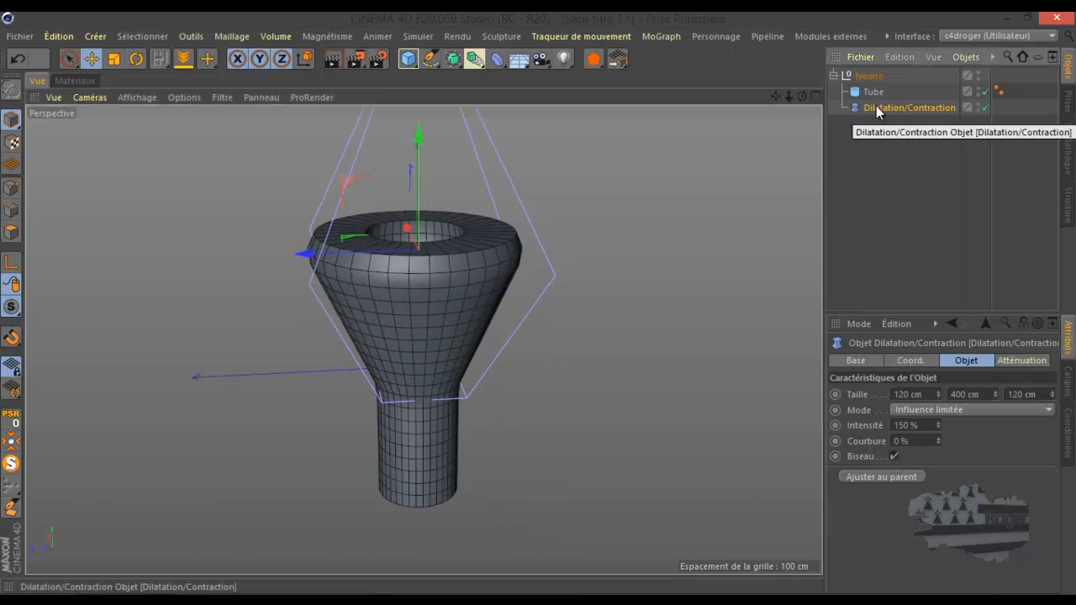
pyautogui.keyDown('ctrl'); pyautogui.moveTo(876, 106); pyautogui.dragTo(878, 114); pyautogui.keyUp('ctrl')
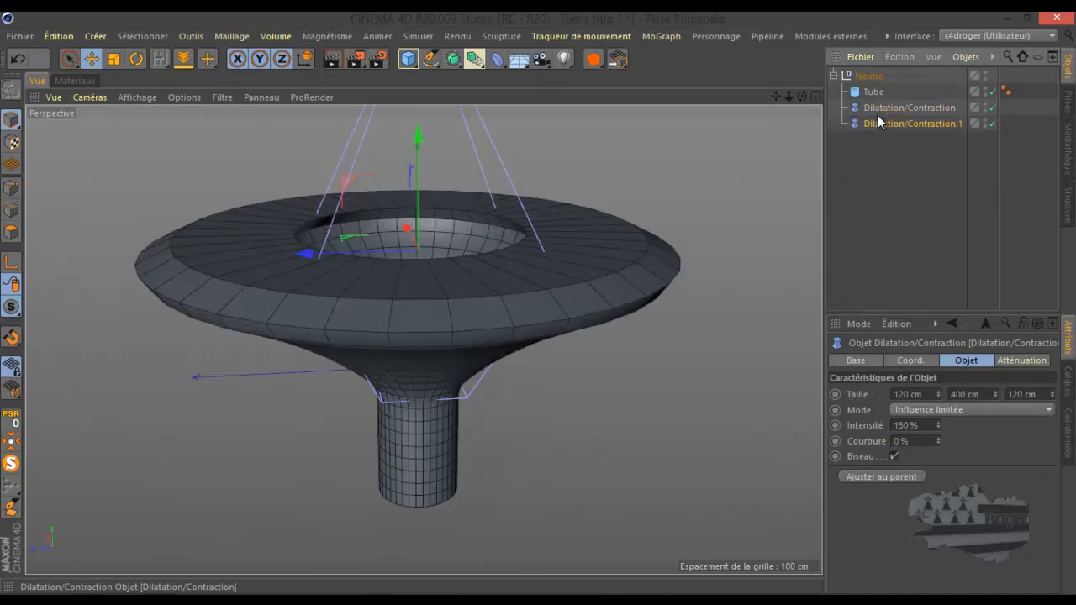
pyautogui.scroll(-3, 610, 232)
pyautogui.moveTo(802, 96); pyautogui.dragTo(538, 305)
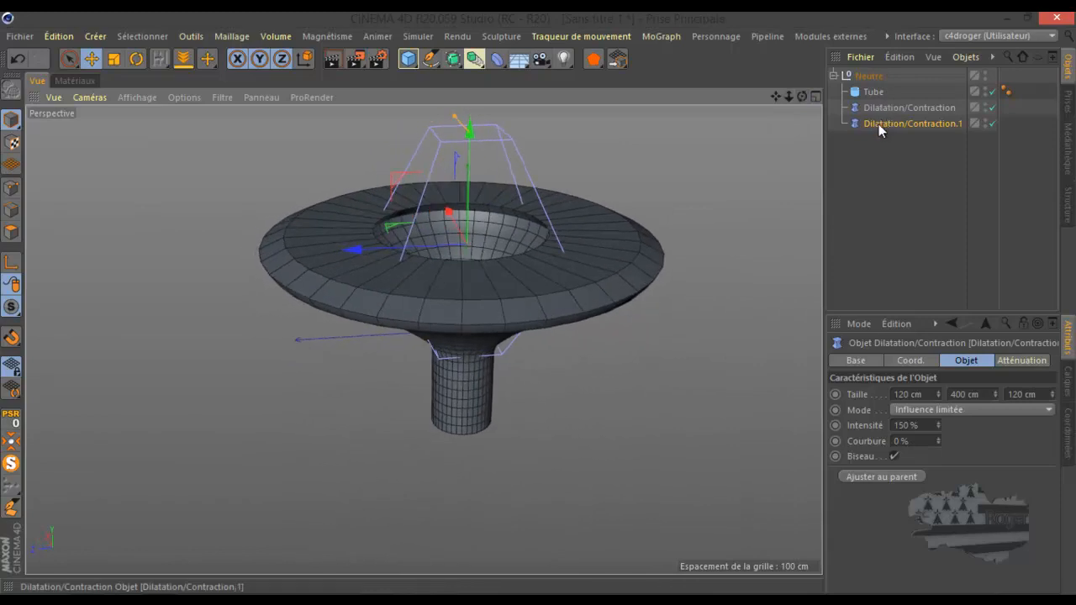
# - Move the duplicated deformer down along its Y axis to form a second bulge on the lower part of the tube
pyautogui.moveTo(469, 131); pyautogui.dragTo(469, 174)
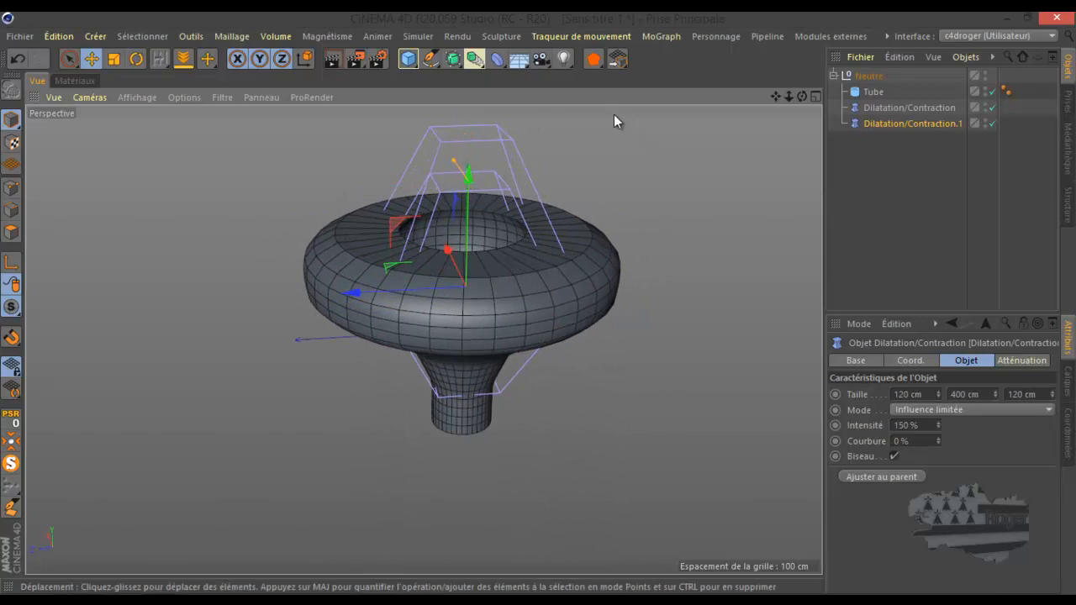
pyautogui.moveTo(774, 99); pyautogui.dragTo(564, 217)
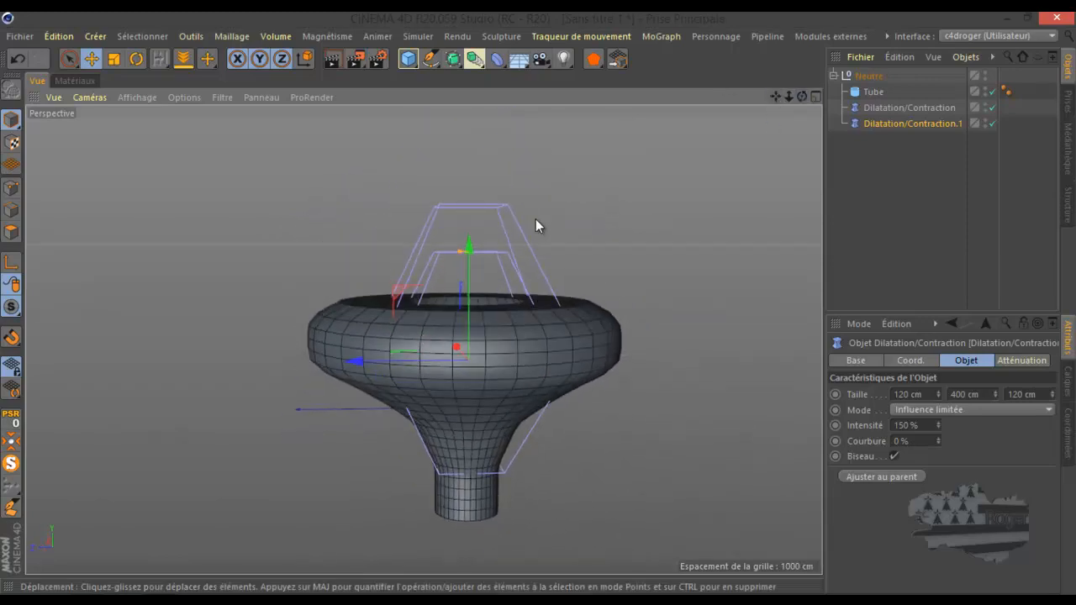
pyautogui.moveTo(469, 244)
pyautogui.mouseDown()
pyautogui.moveTo(480, 395)
pyautogui.moveTo(483, 332)
pyautogui.moveTo(484, 348)
pyautogui.mouseUp()
pyautogui.moveTo(805, 96); pyautogui.dragTo(536, 300)
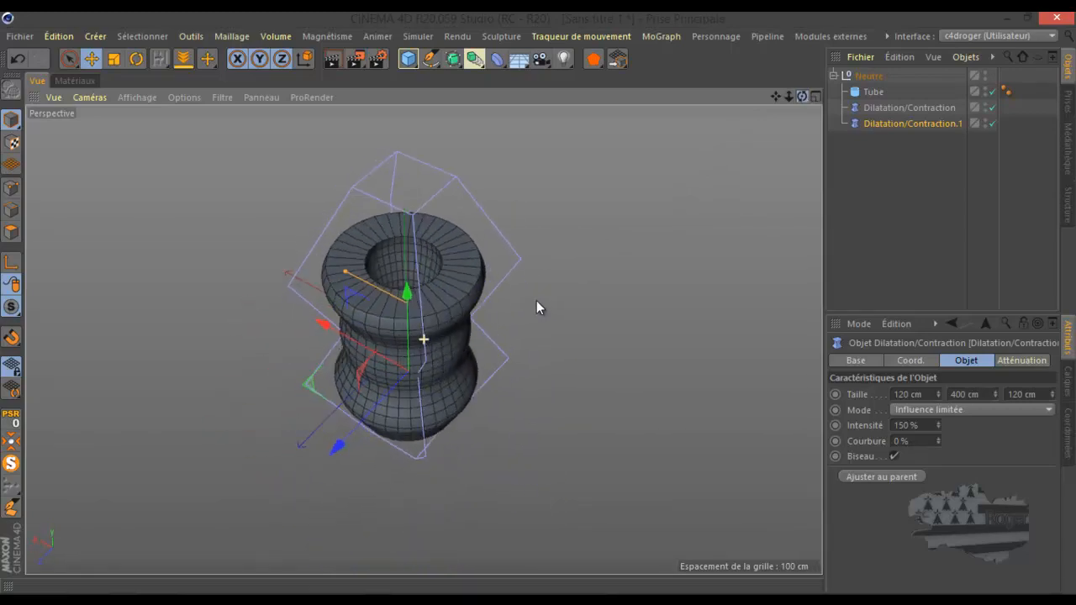
# - Delete the tube and both Dilatation/Contraction deformers from the Neutre group
pyautogui.click(876, 91)
pyautogui.press('Delete')
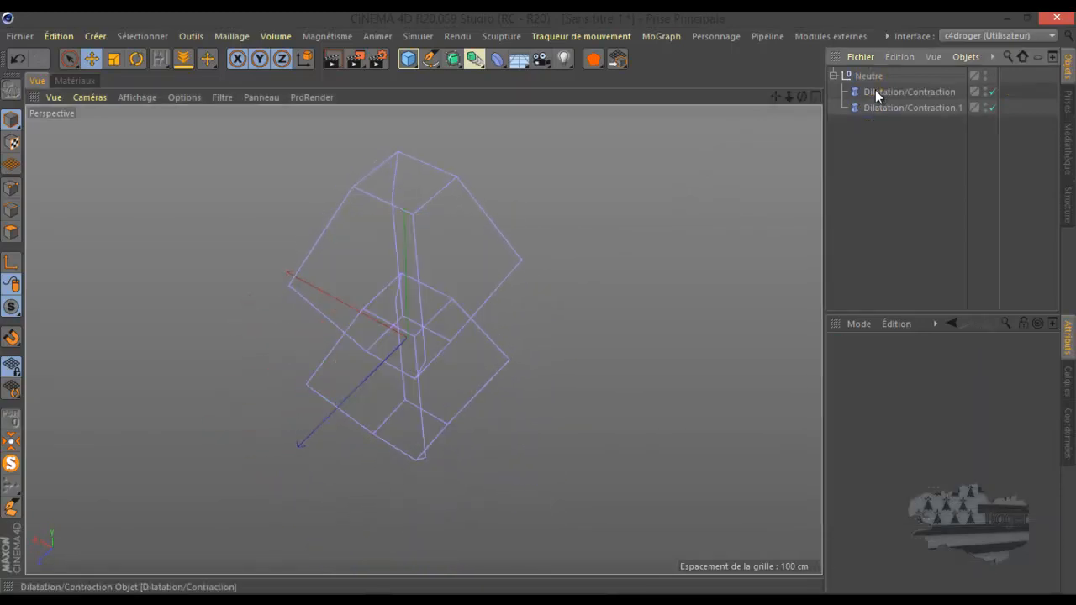
pyautogui.moveTo(881, 120); pyautogui.dragTo(879, 93)
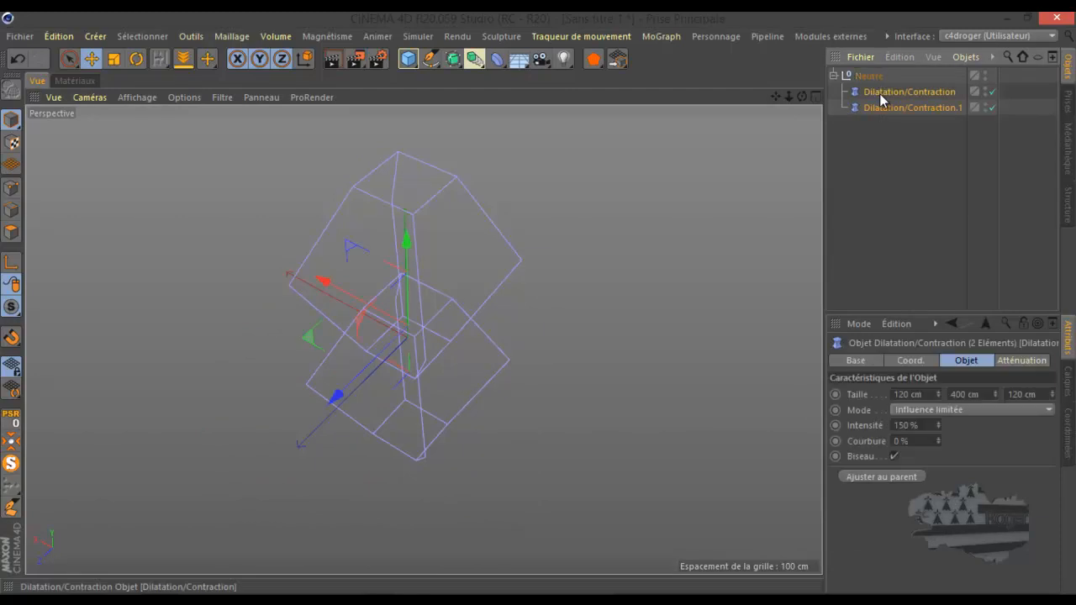
pyautogui.press('Delete')
# - Add a cube and a new Dilatation/Contraction deformer, and place both inside the Neutre group
pyautogui.click(407, 58)
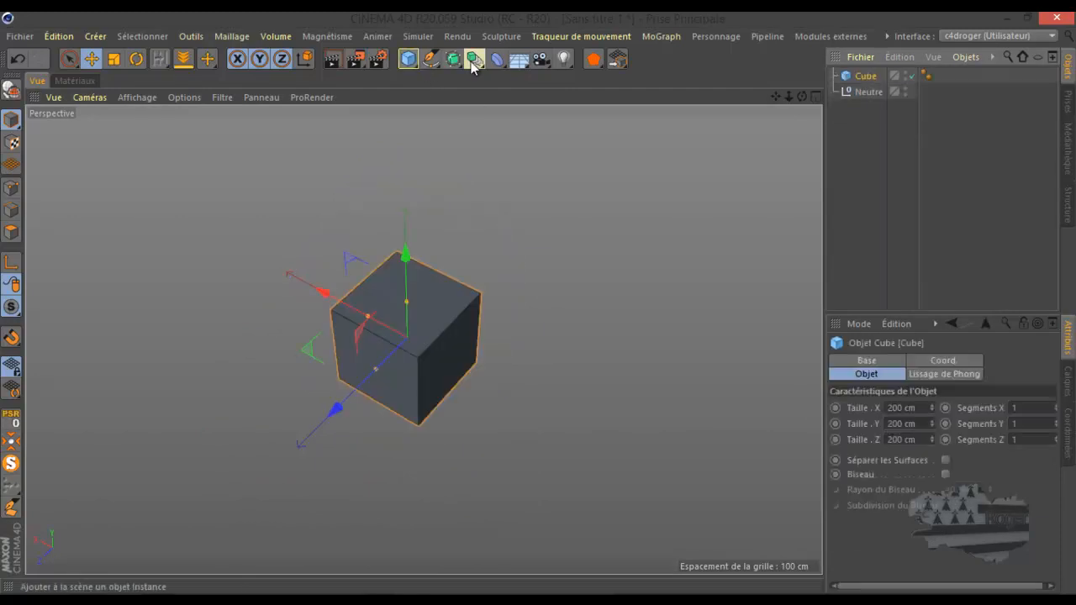
pyautogui.click(497, 59)
pyautogui.click(709, 84)
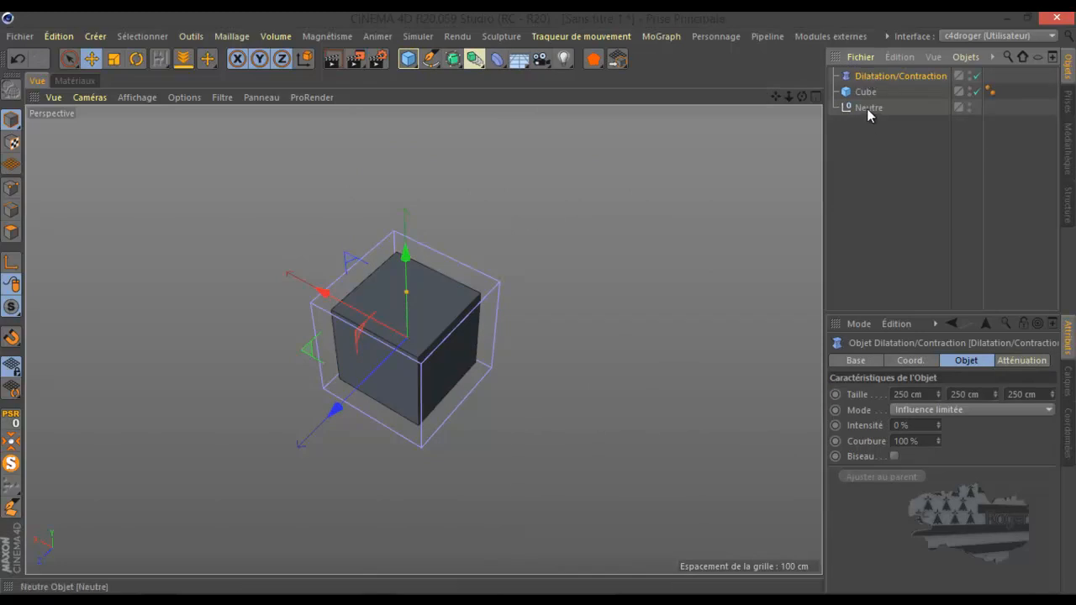
pyautogui.moveTo(941, 85); pyautogui.dragTo(872, 96)
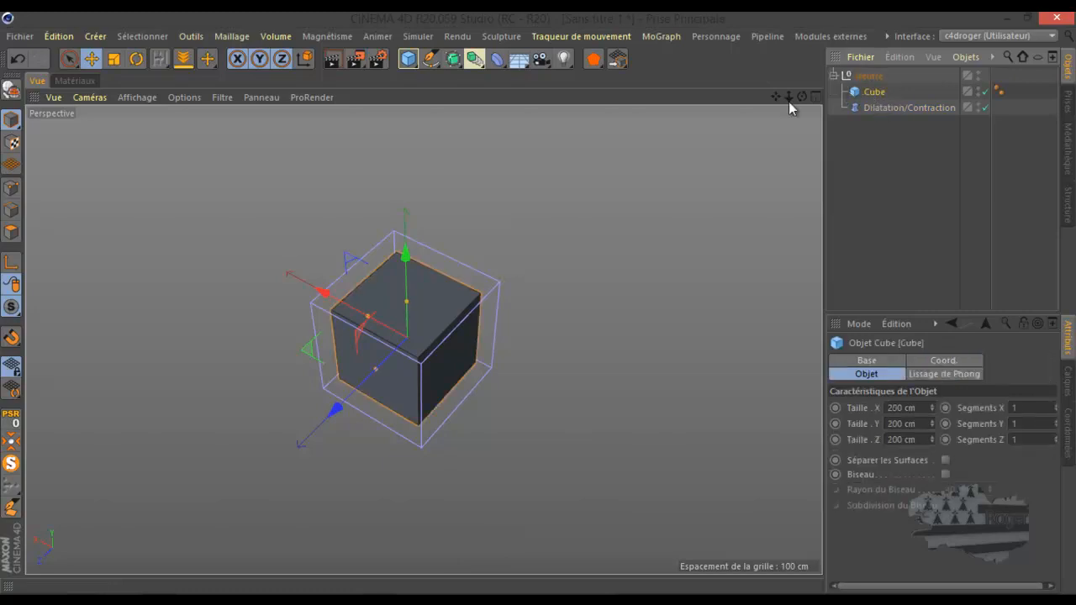
# - Stretch the cube's height to about 760 cm, and set its Y size back to 200 cm
pyautogui.keyDown('alt'); pyautogui.moveTo(412, 355); pyautogui.dragTo(391, 114); pyautogui.keyUp('alt')
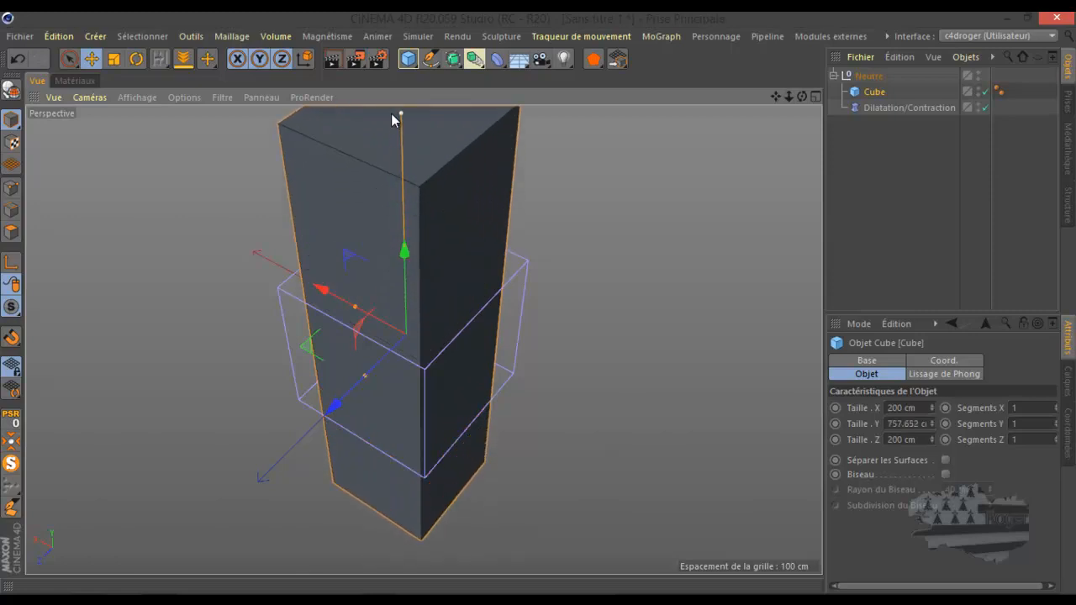
pyautogui.scroll(-5, 406, 337)
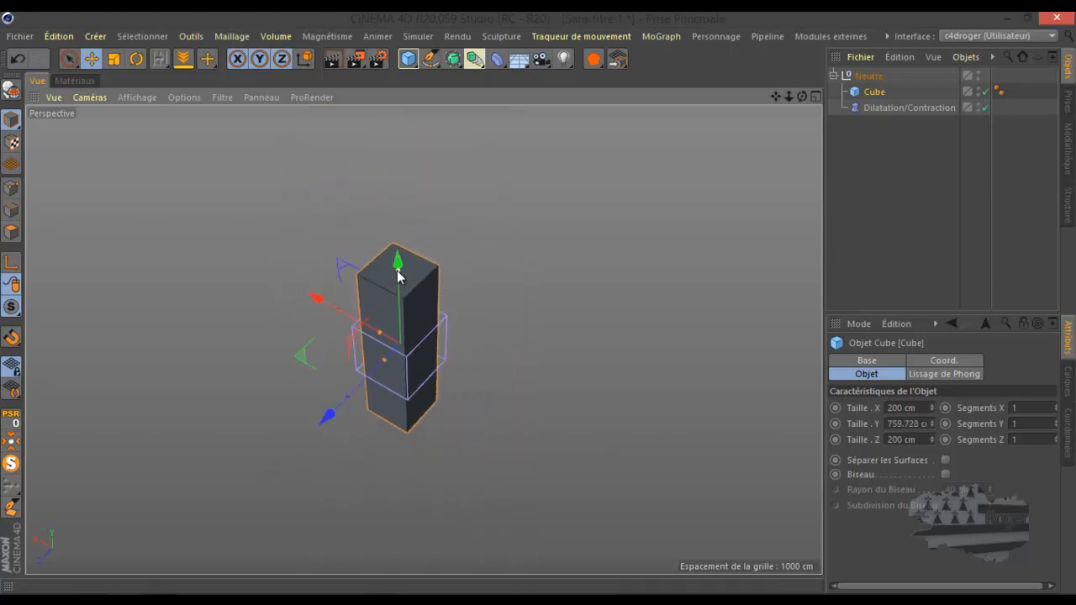
pyautogui.click(901, 422)
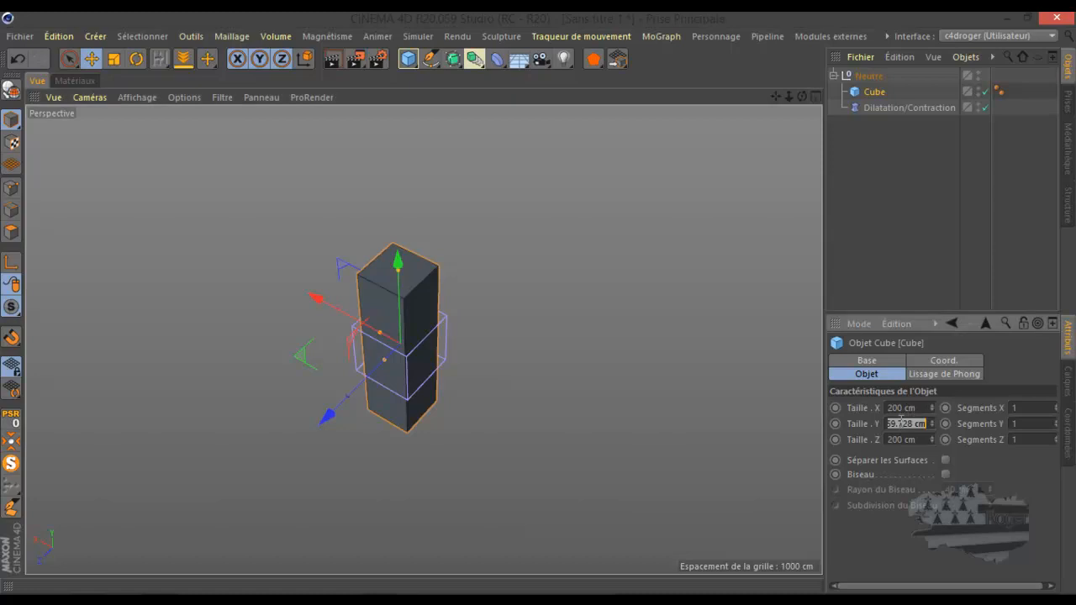
# - Set the cube's X size to 50 cm and reduce its Z size to make a slim upright block
pyautogui.click(897, 407)
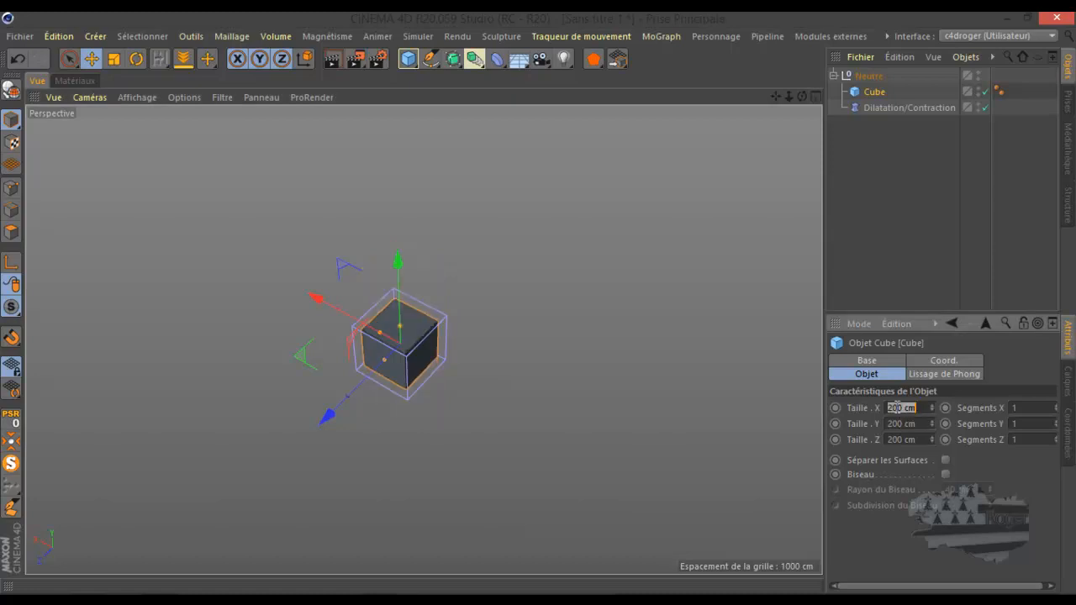
pyautogui.click(899, 438)
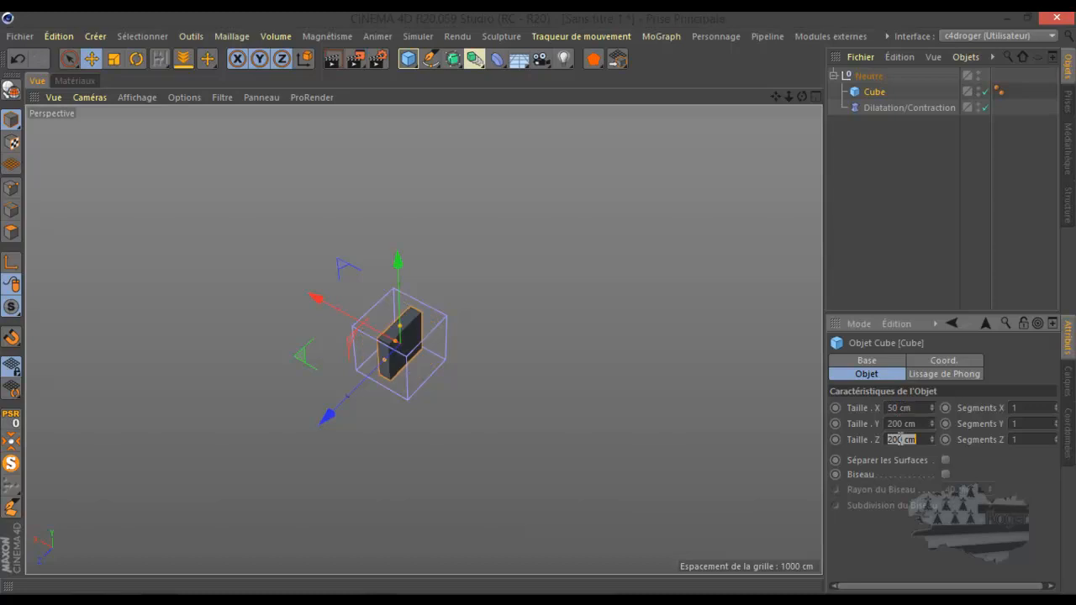
pyautogui.click(545, 440)
pyautogui.scroll(6, 389, 367)
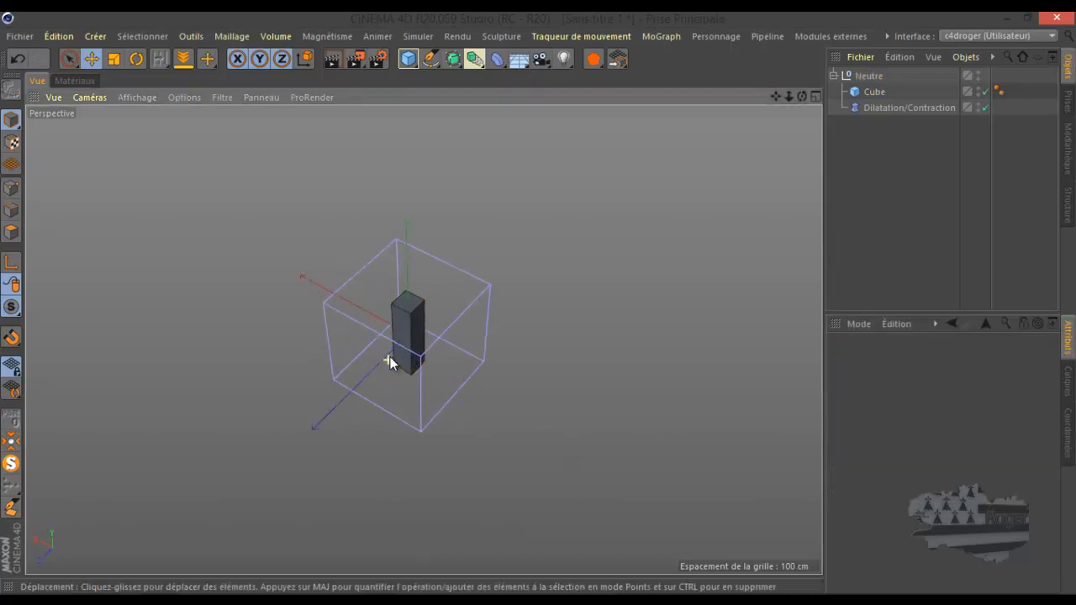
# - Set the cube's Y size to 300 cm and its Y segments to 20
pyautogui.moveTo(802, 96); pyautogui.dragTo(538, 303)
pyautogui.click(874, 91)
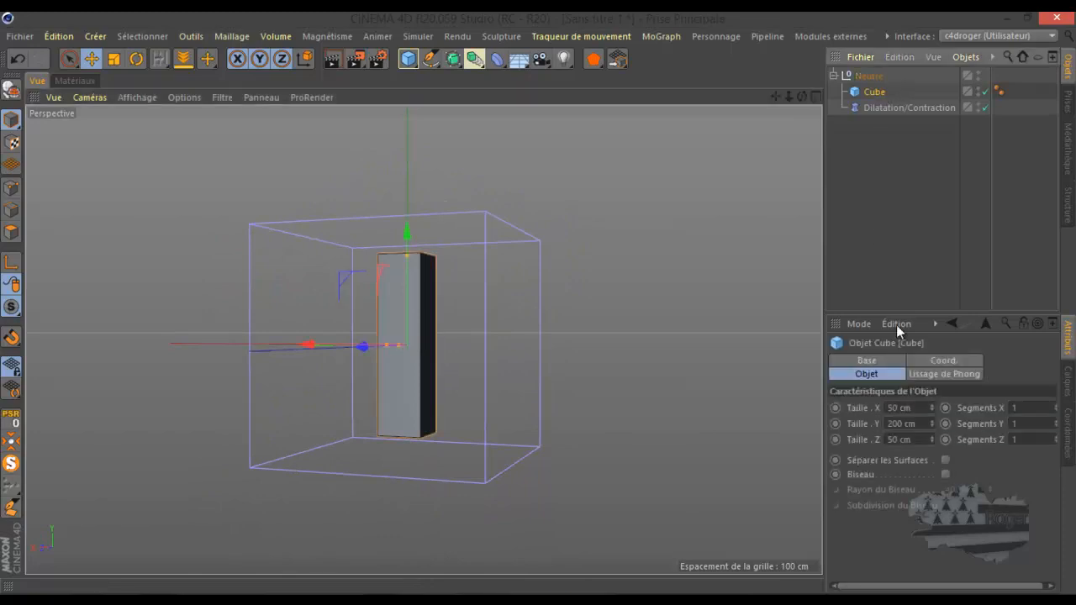
pyautogui.click(895, 425)
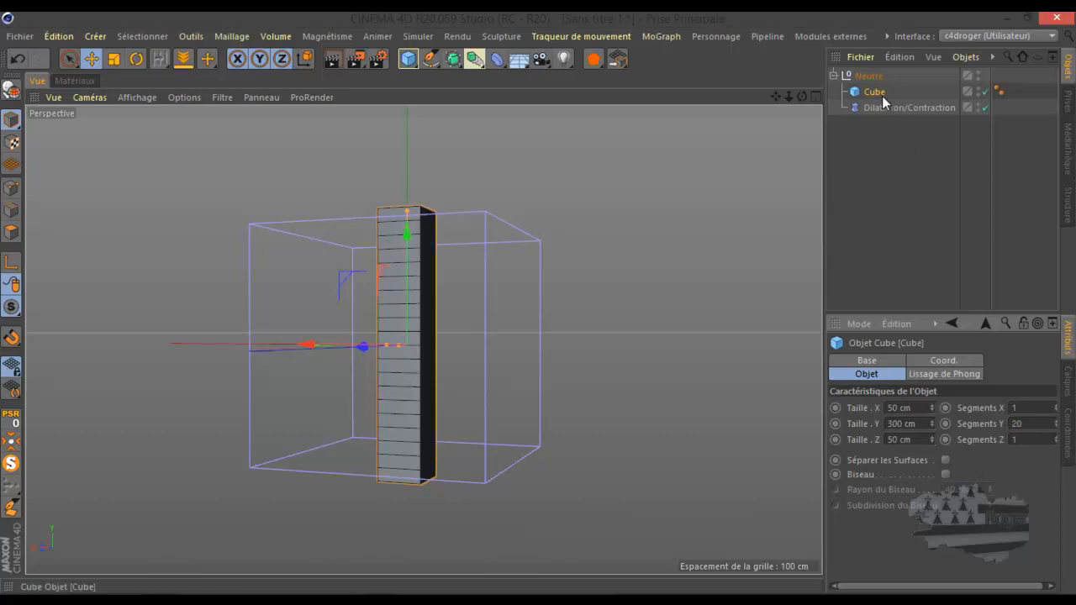
pyautogui.keyDown('alt'); pyautogui.moveTo(539, 303); pyautogui.dragTo(540, 301); pyautogui.keyUp('alt')
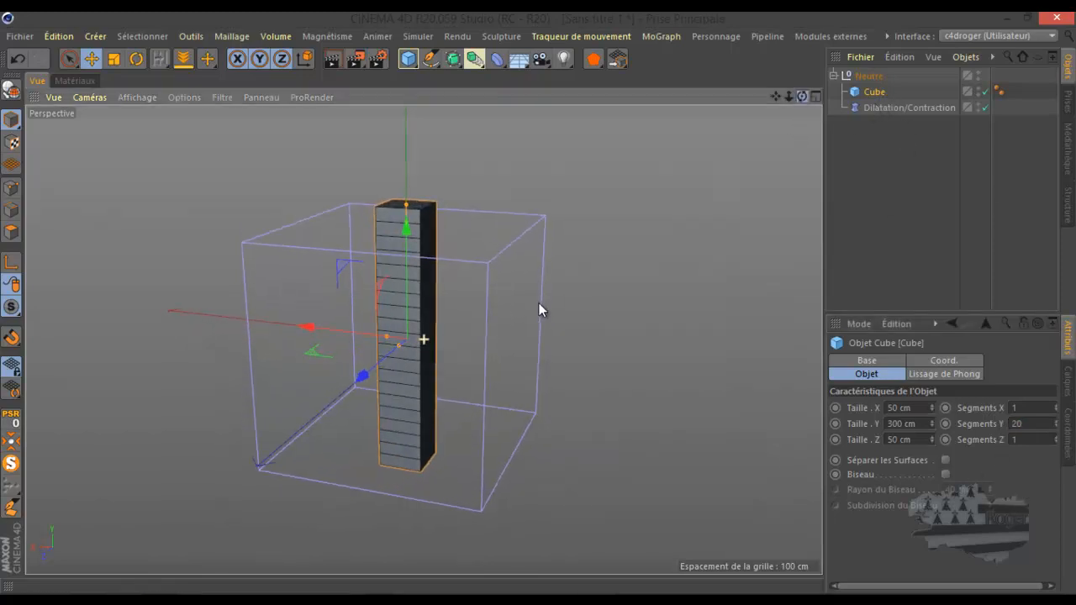
# - Resize the Dilatation/Contraction deformer to 50 × 300 × 50 cm so that it fits the cube
pyautogui.click(879, 108)
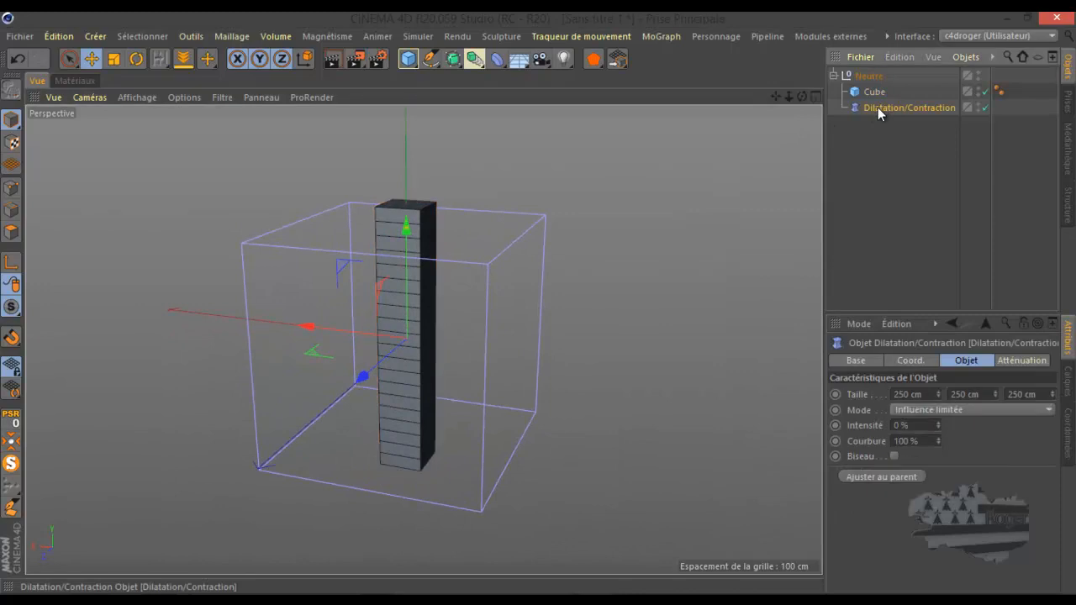
pyautogui.moveTo(938, 424); pyautogui.dragTo(937, 423)
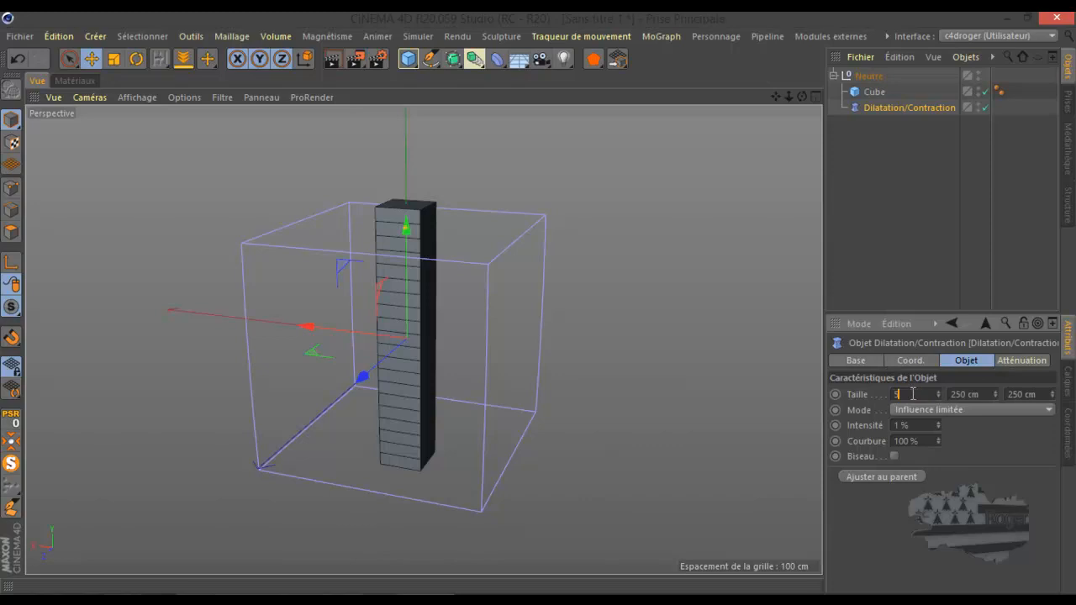
pyautogui.press('Return')
pyautogui.click(959, 396)
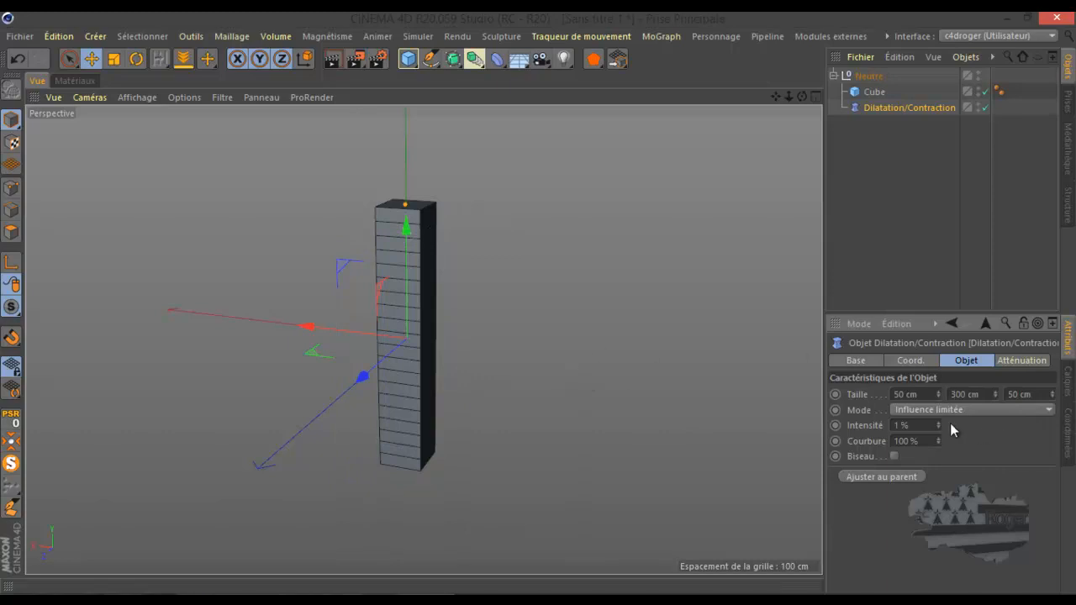
# - Set the deformer's intensity to 229 % and curvature to 79 %, enable Biseau, and raise it toward the cube's upper end
pyautogui.moveTo(938, 423); pyautogui.dragTo(939, 444)
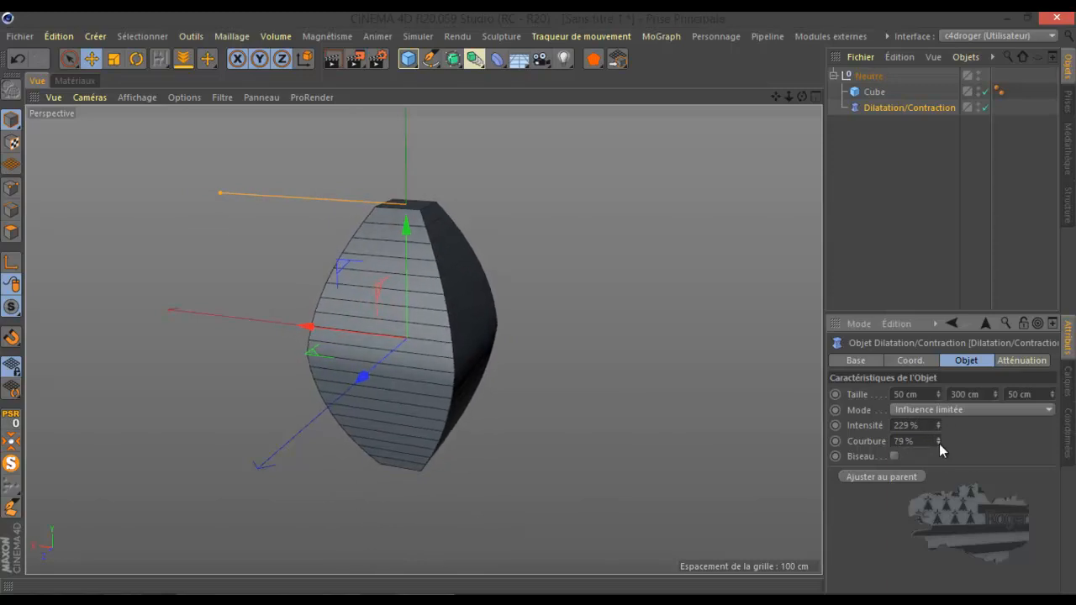
pyautogui.click(894, 457)
pyautogui.moveTo(407, 225); pyautogui.dragTo(418, 126)
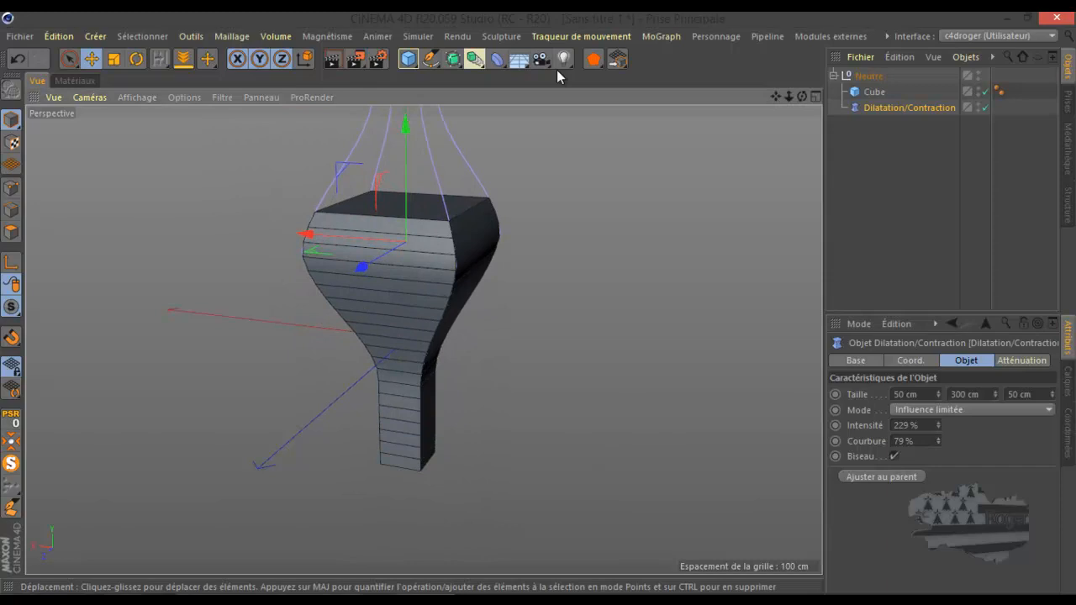
# - Duplicate the Dilatation/Contraction deformer and move the copy down along Y to the cube's lower end
pyautogui.click(887, 107)
pyautogui.hotkey('ctrl', 'c')
pyautogui.hotkey('ctrl', 'v')
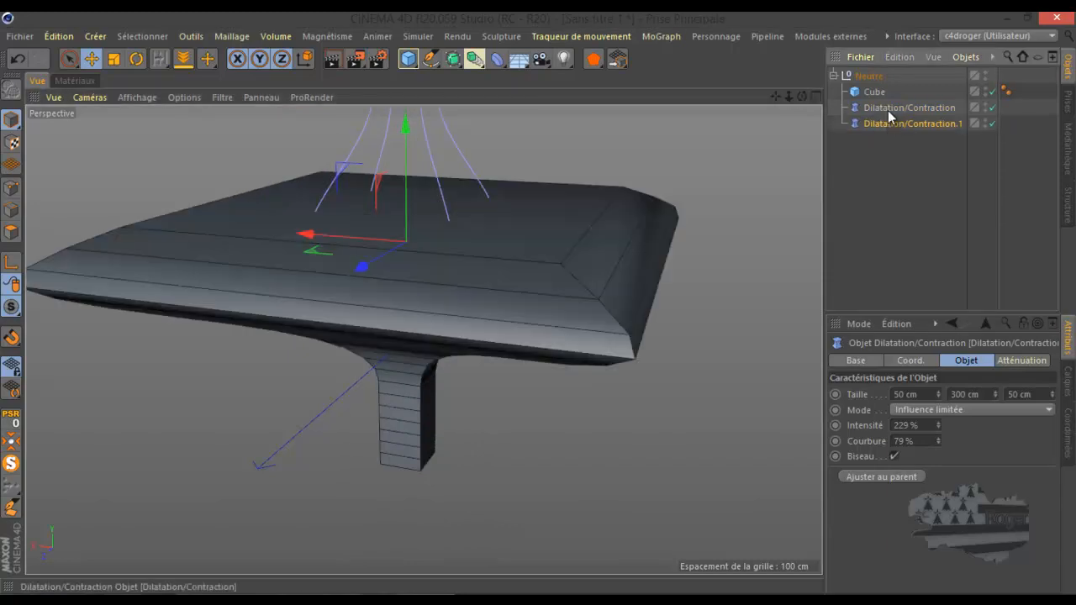
pyautogui.scroll(-4, 653, 280)
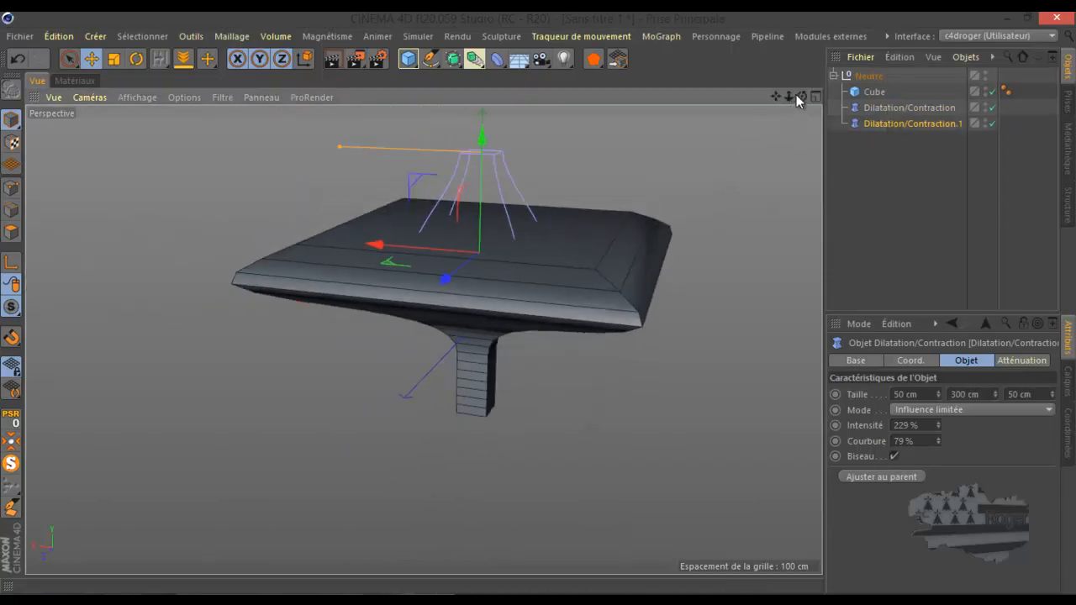
pyautogui.moveTo(803, 95); pyautogui.dragTo(780, 94)
pyautogui.moveTo(387, 152); pyautogui.dragTo(393, 367)
pyautogui.moveTo(802, 99); pyautogui.dragTo(538, 302)
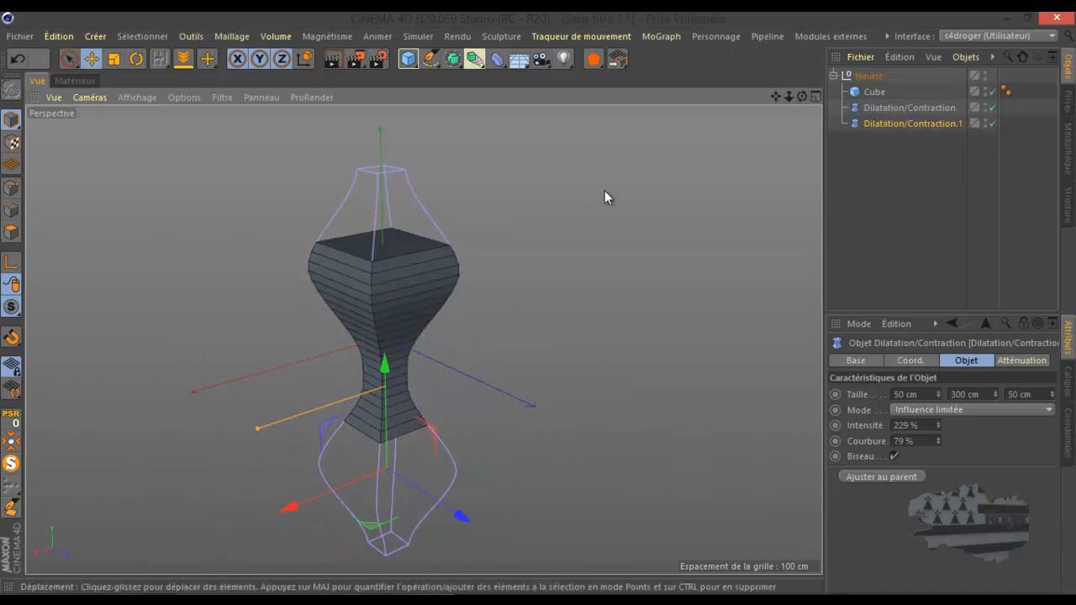
# - Duplicate the upper Dilatation/Contraction deformer and set the copy's intensity to 57 % and curvature to 1133 %
pyautogui.moveTo(800, 97); pyautogui.dragTo(541, 306)
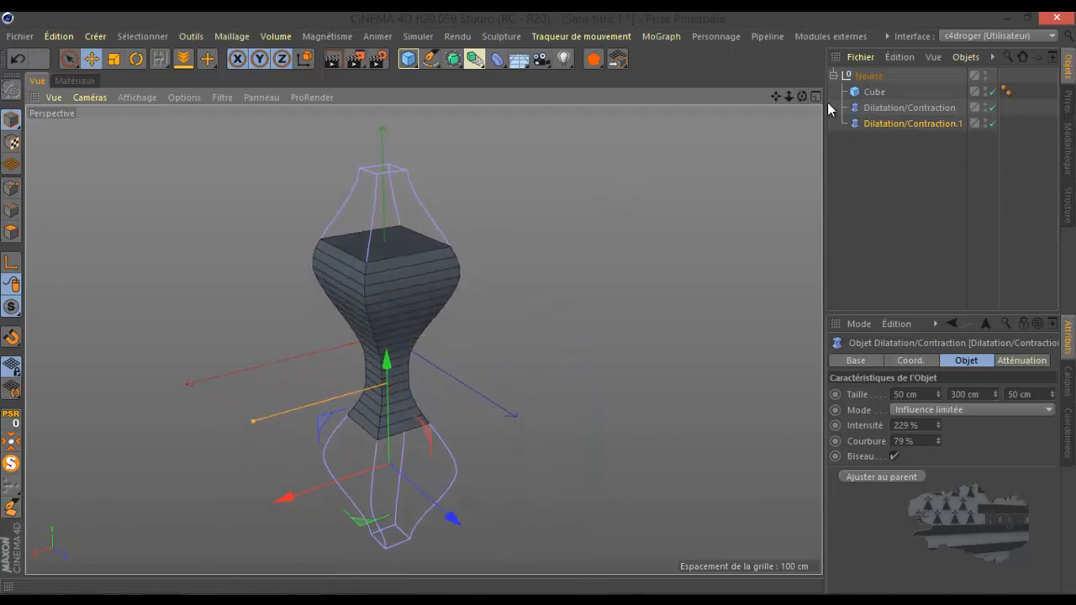
pyautogui.click(881, 112)
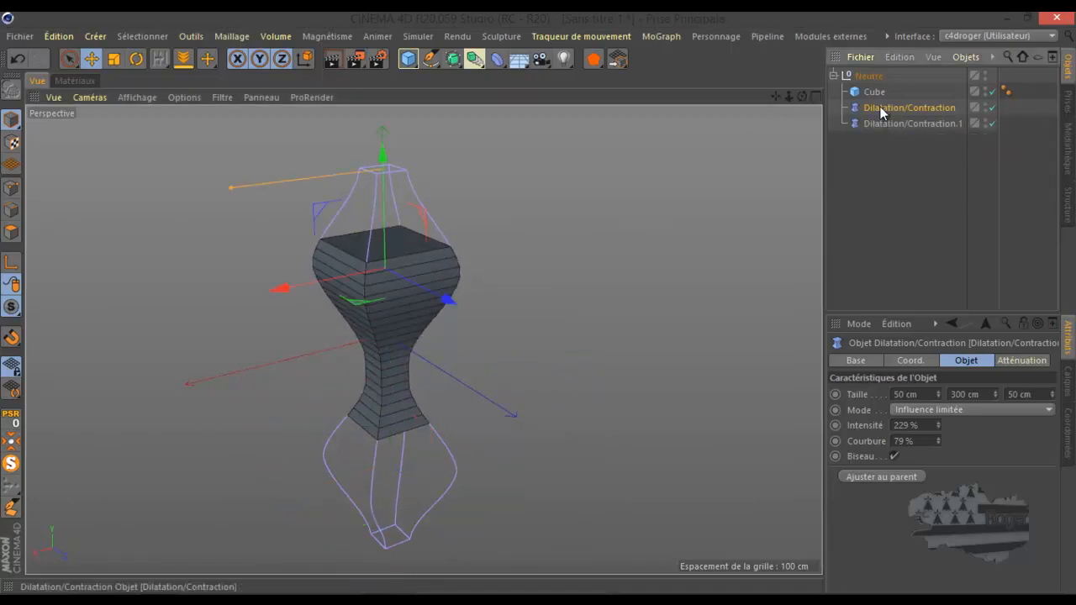
pyautogui.keyDown('ctrl'); pyautogui.moveTo(879, 112); pyautogui.dragTo(880, 115); pyautogui.keyUp('ctrl')
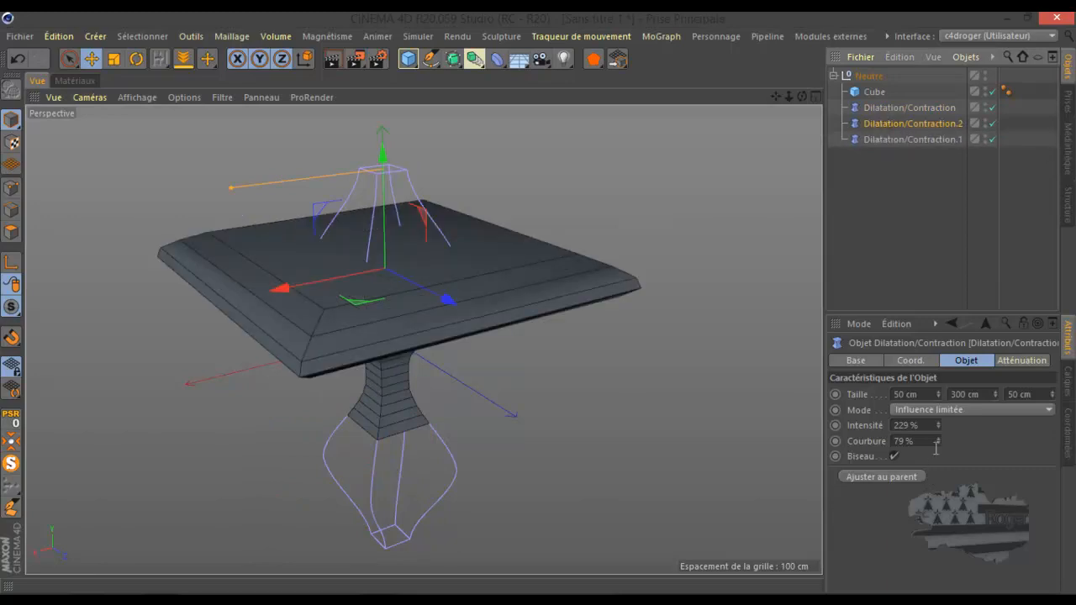
pyautogui.moveTo(938, 427)
pyautogui.mouseDown()
pyautogui.moveTo(935, 455)
pyautogui.moveTo(939, 412)
pyautogui.moveTo(938, 425)
pyautogui.mouseUp()
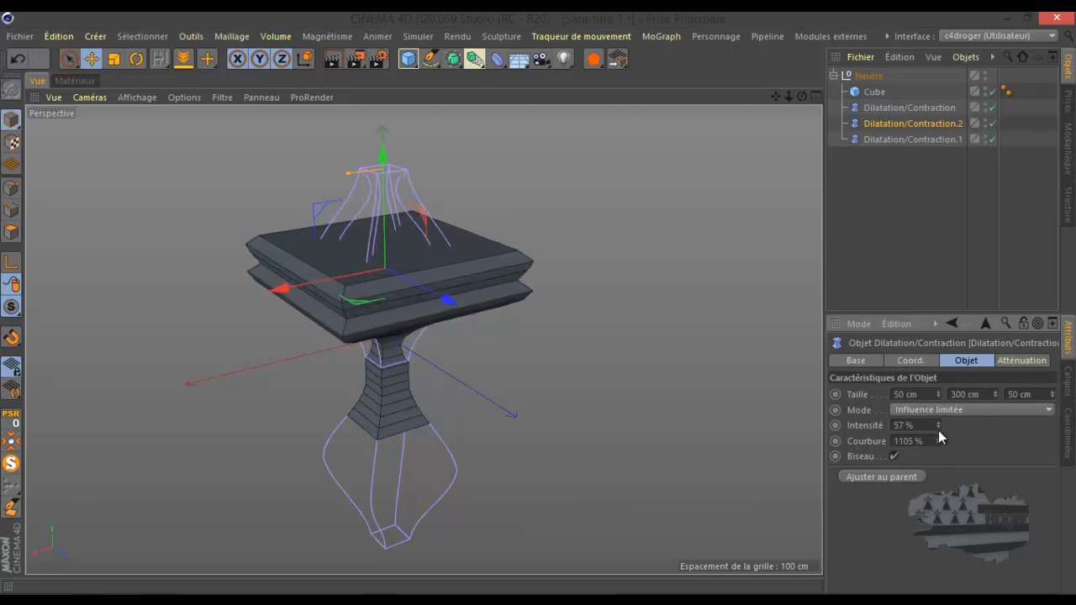
pyautogui.moveTo(800, 100)
pyautogui.mouseDown()
pyautogui.moveTo(538, 307)
pyautogui.moveTo(798, 96)
pyautogui.mouseUp()
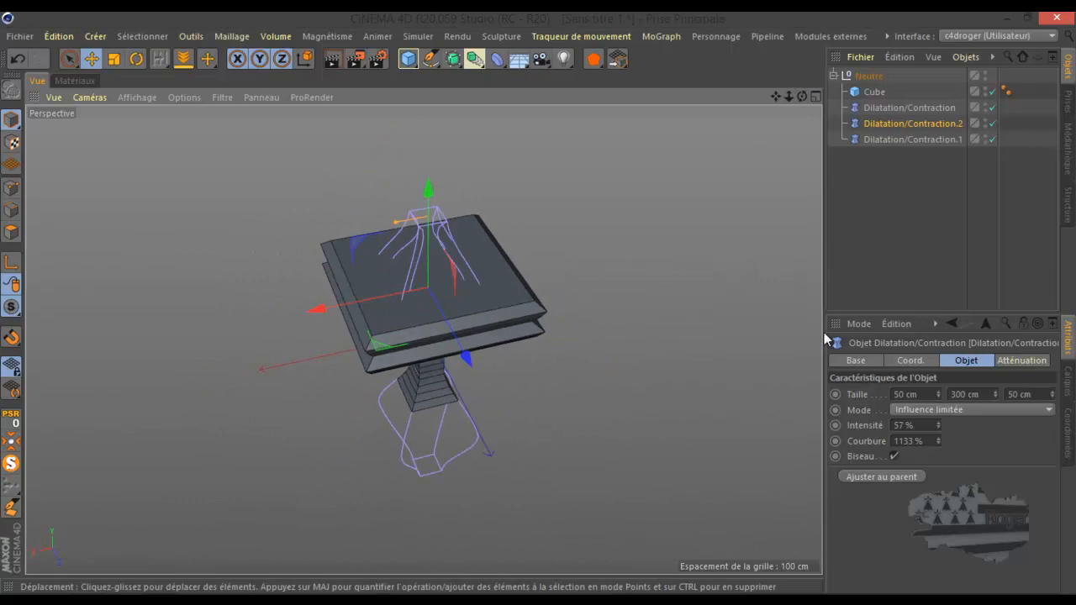
pyautogui.click(901, 268)
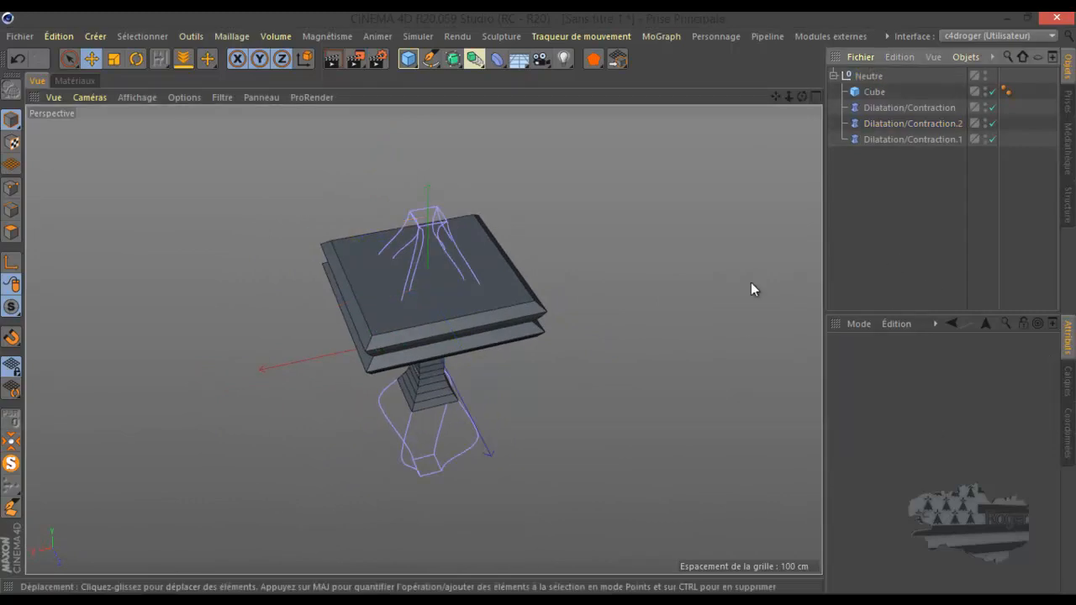
# - Add a Champ cubique to the original upper deformer's falloff and raise the field about 130 cm along Y
pyautogui.click(882, 107)
pyautogui.click(1011, 359)
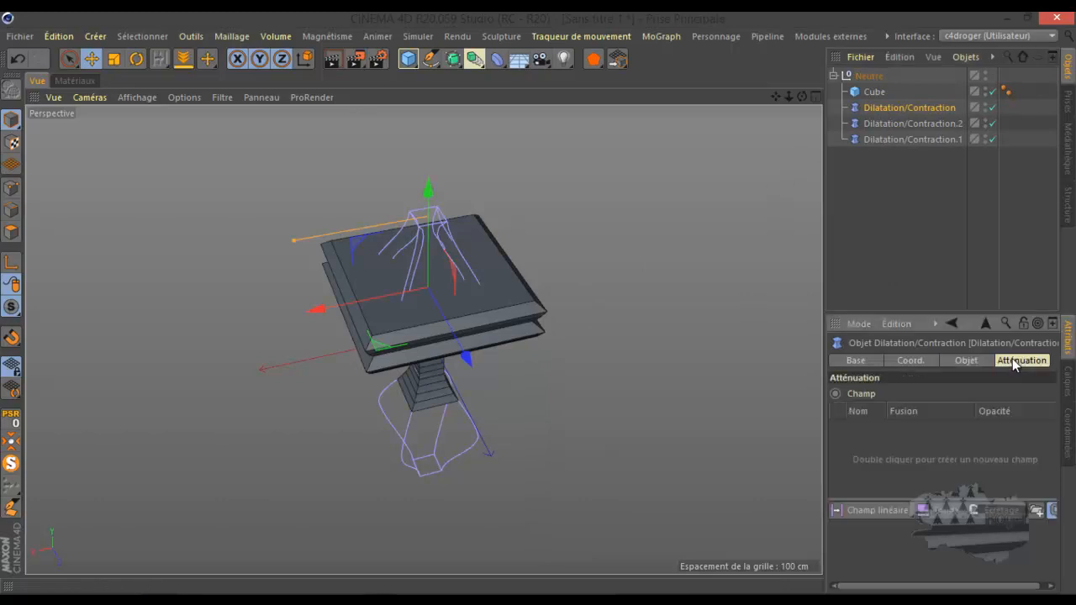
pyautogui.click(872, 508)
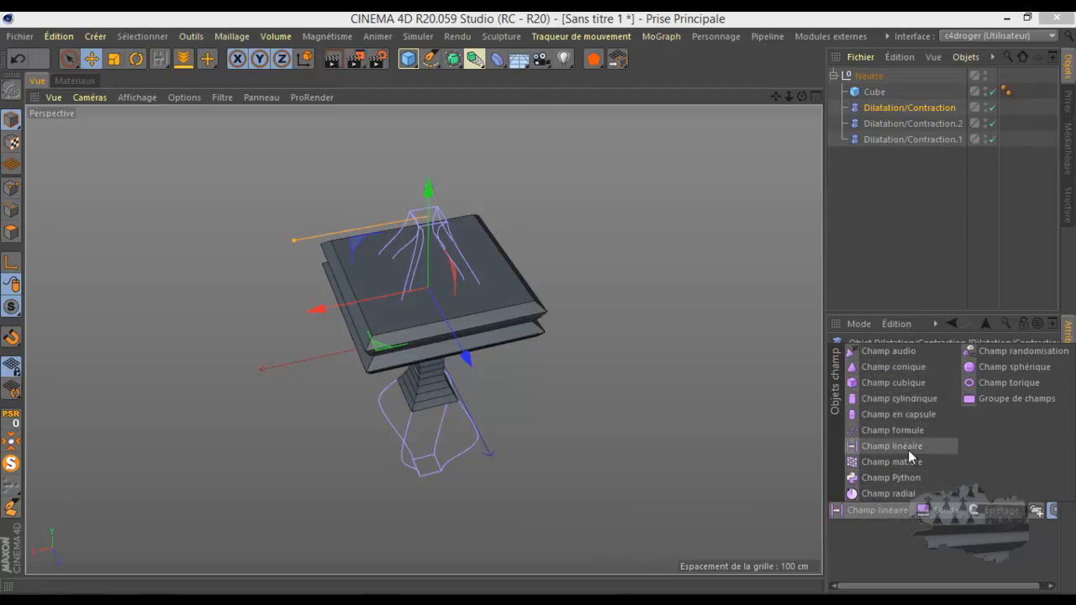
pyautogui.click(891, 382)
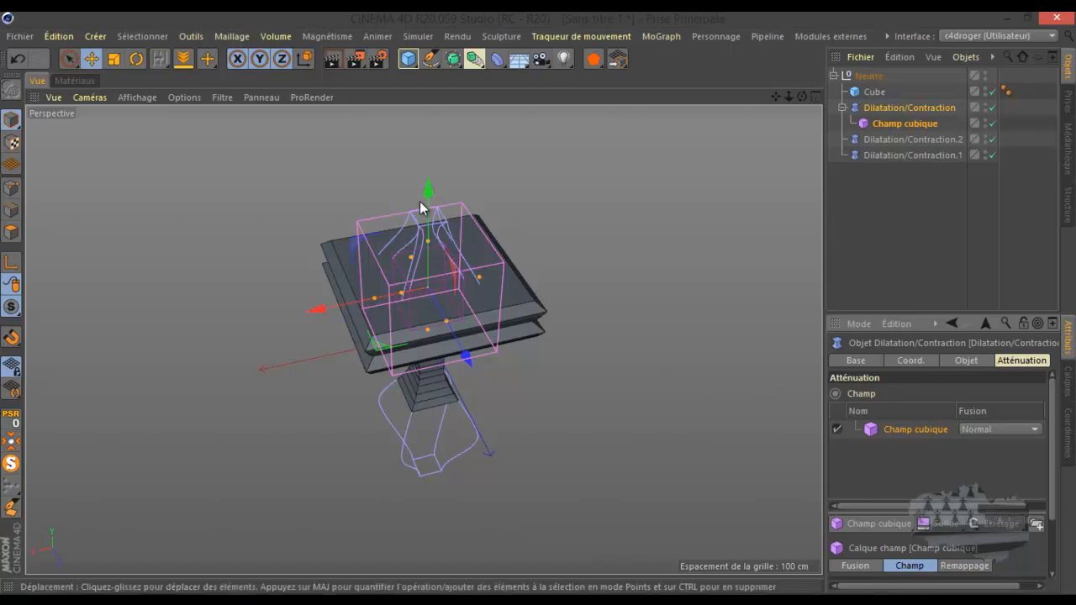
pyautogui.moveTo(429, 190); pyautogui.dragTo(460, 244)
pyautogui.moveTo(539, 302); pyautogui.dragTo(460, 113)
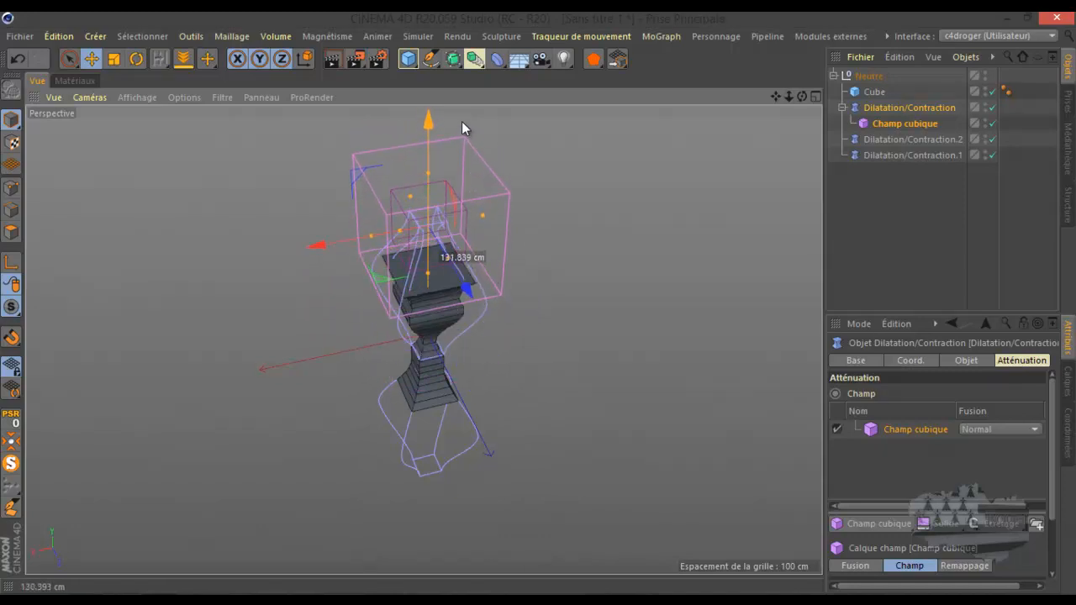
# - Add a Champ cubique to the falloff of Dilatation/Contraction.2 and raise the field along Y above the cube
pyautogui.click(892, 142)
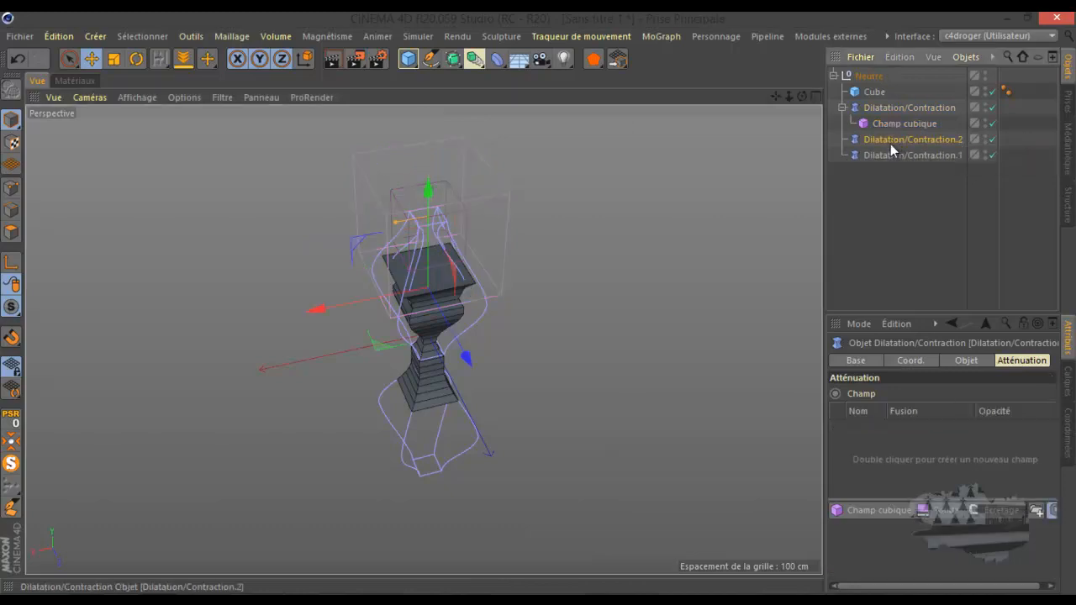
pyautogui.click(858, 510)
pyautogui.moveTo(429, 187); pyautogui.dragTo(442, 121)
pyautogui.scroll(-4, 639, 374)
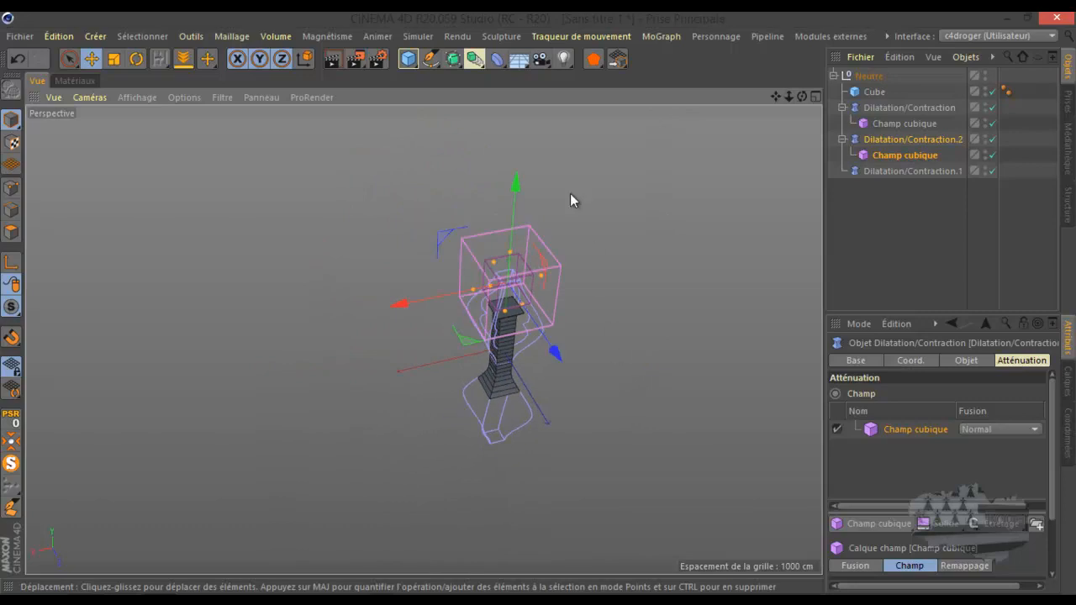
# - Open the selection of available deformers
pyautogui.click(497, 59)
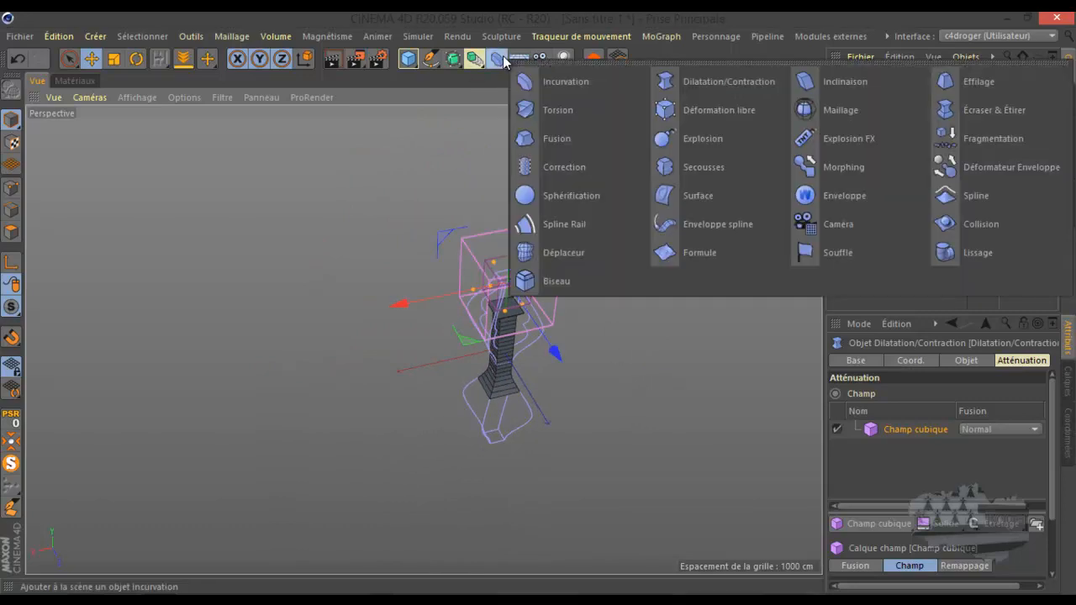